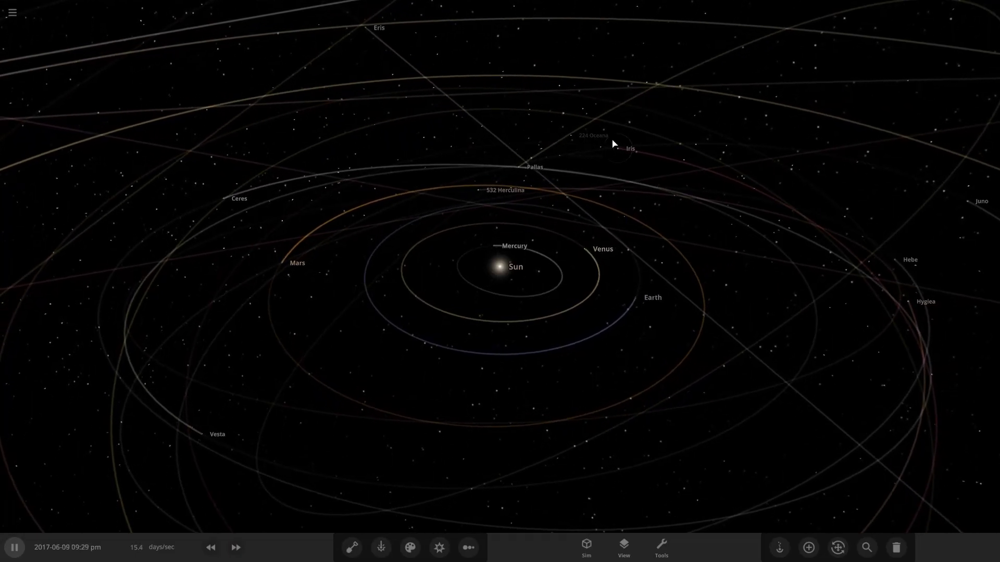
scroll(485, 264, "down", 5)
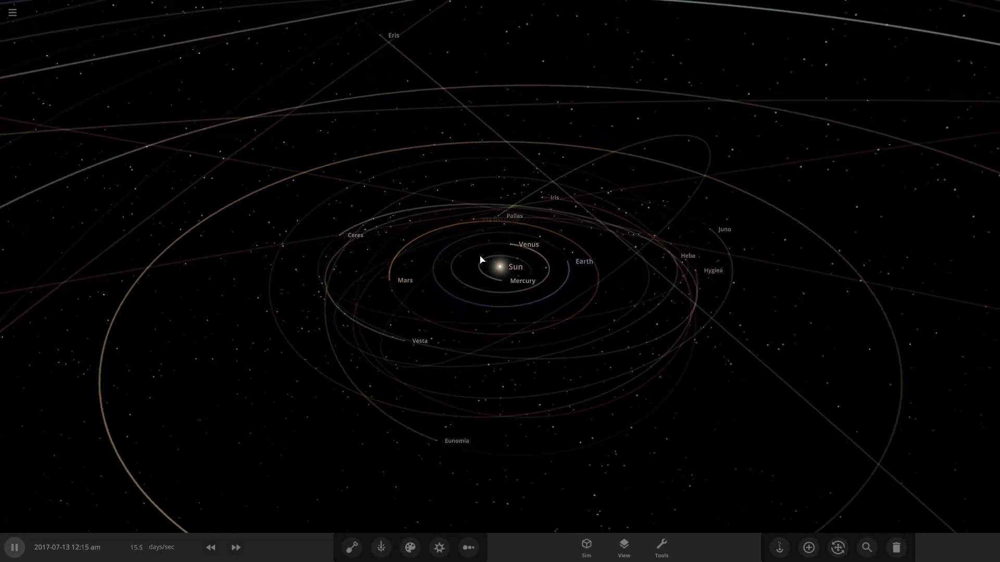
scroll(478, 261, "down", 5)
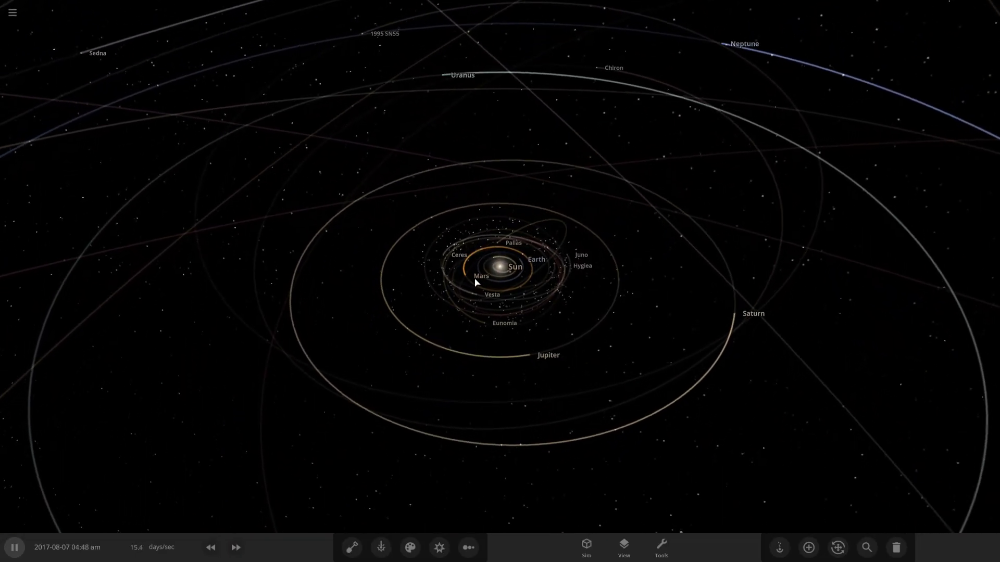
scroll(475, 283, "down", 5)
scroll(475, 283, "down", 3)
scroll(474, 283, "down", 3)
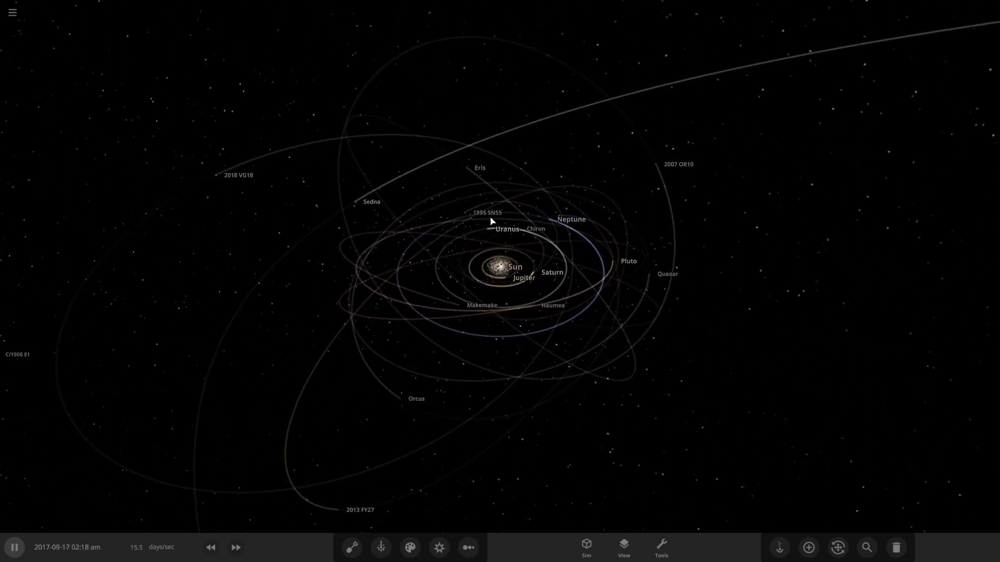
scroll(492, 215, "down", 2)
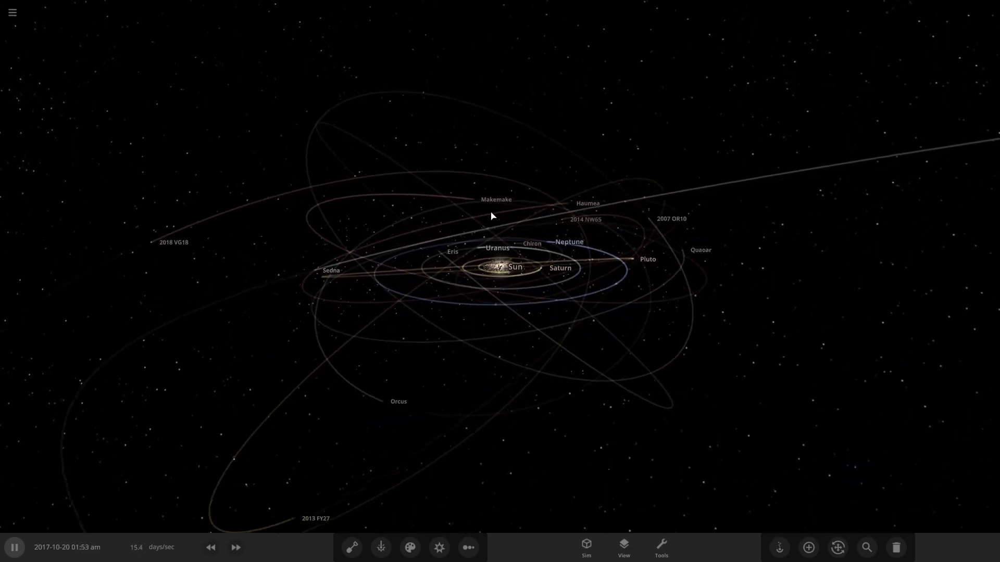
scroll(491, 216, "up", 3)
scroll(481, 226, "up", 3)
scroll(480, 232, "up", 3)
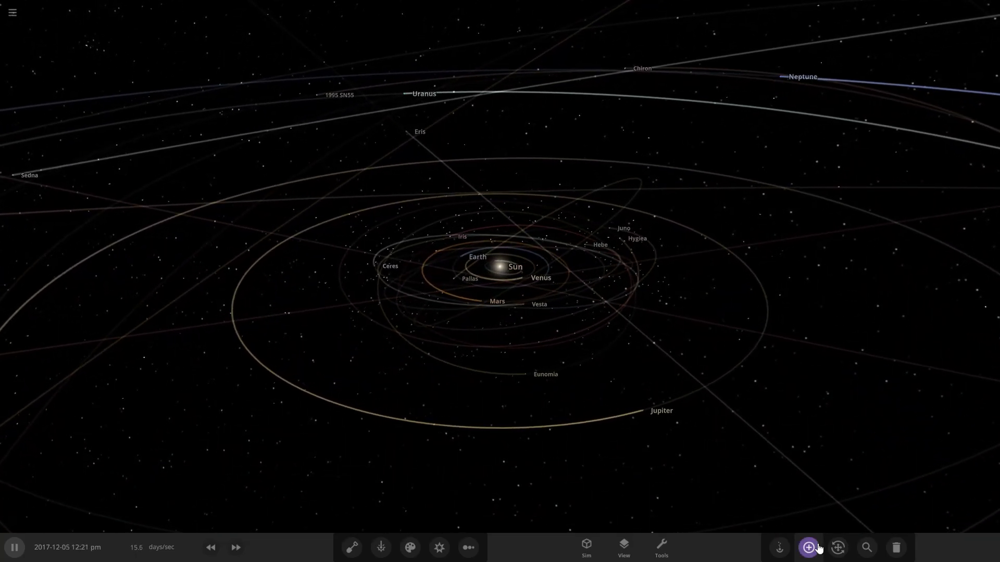
Step: Place a Jupiter from the Add panel's planets list near Mars' orbit, then pause and close the panel
left_click(818, 548)
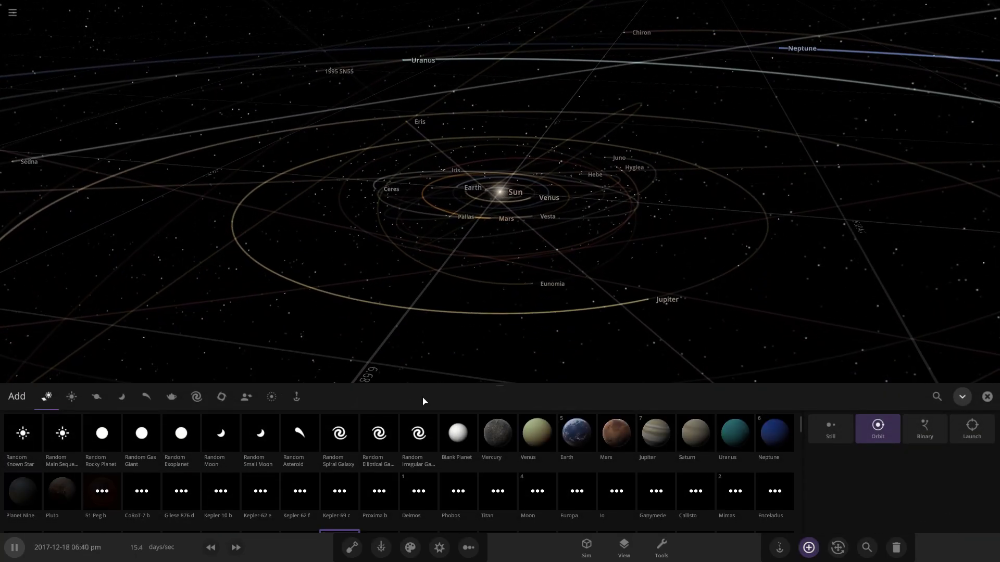
left_click(149, 400)
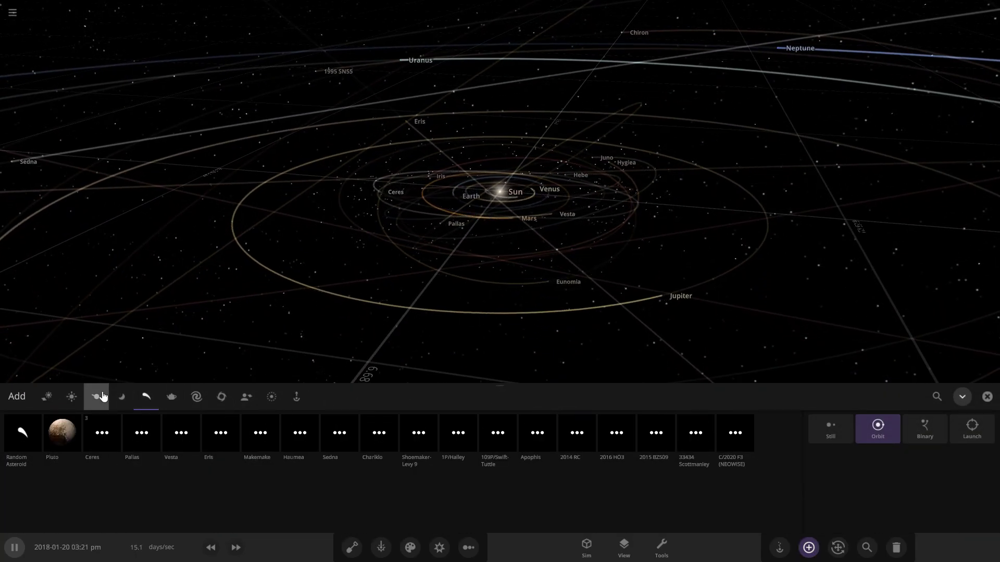
left_click(96, 397)
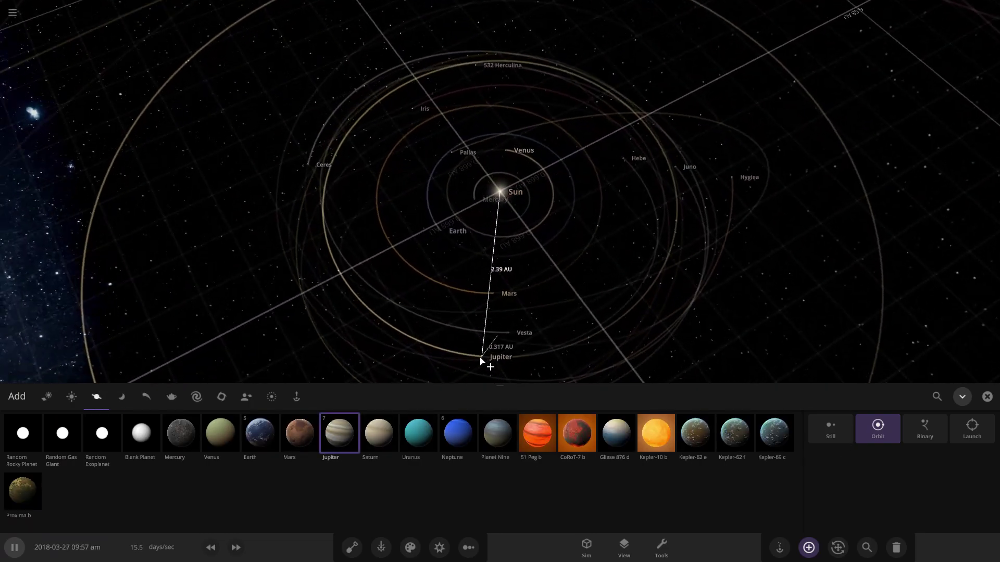
left_click_drag(453, 371, 469, 367)
key("space")
left_click(987, 396)
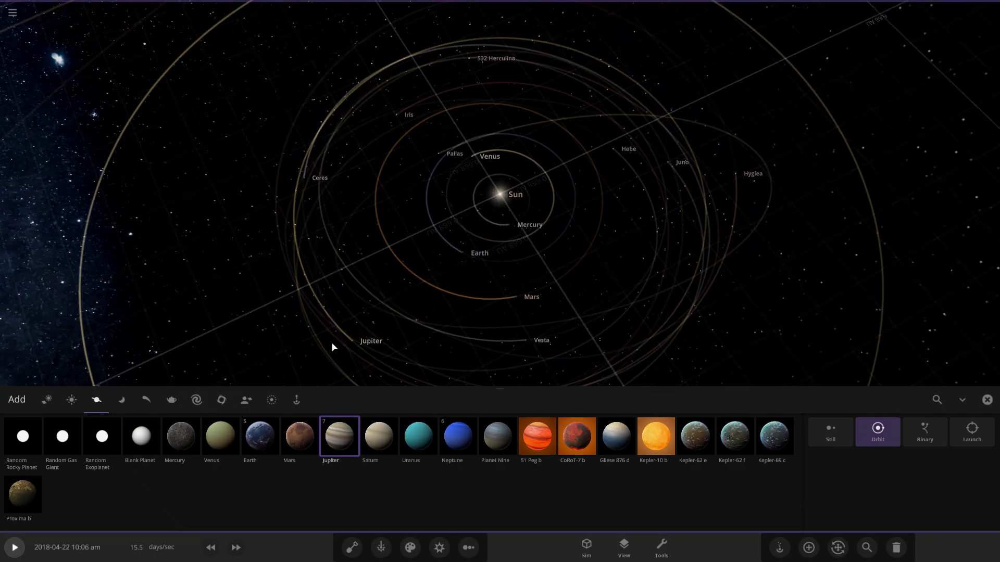
Step: Multiply the new Jupiter's mass by ten to 10 Jupiters, then tilt the camera
left_click(349, 425)
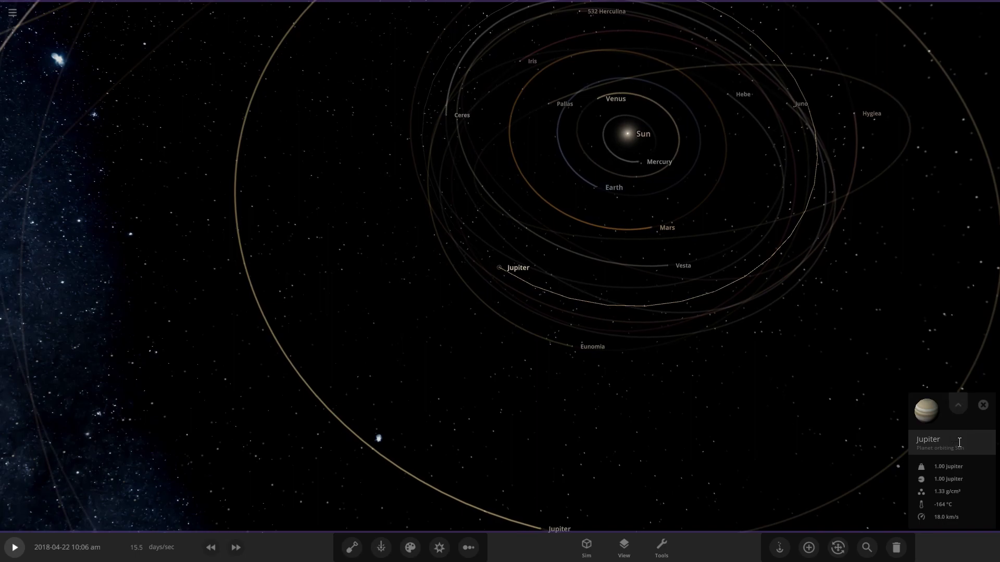
left_click(959, 443)
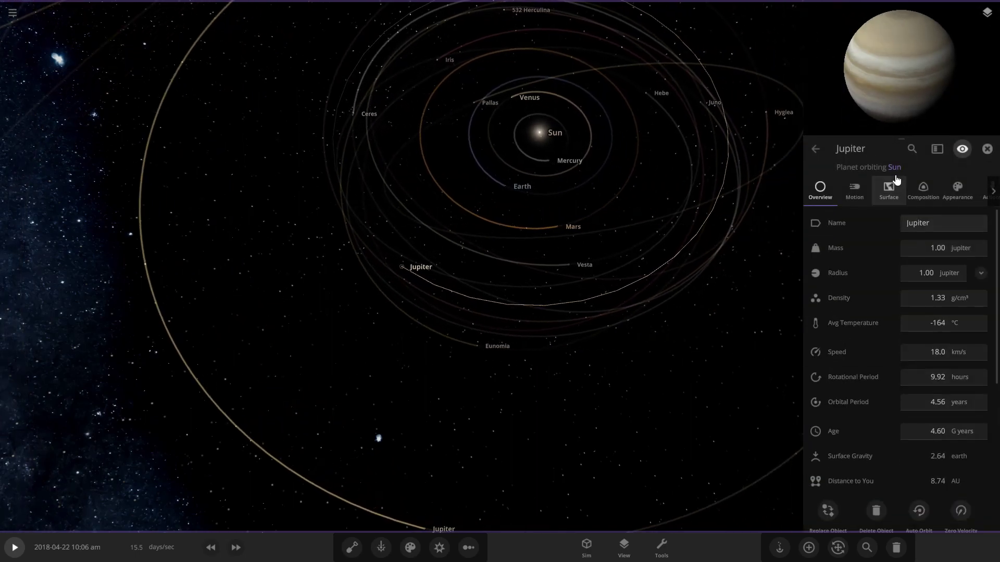
left_click(875, 260)
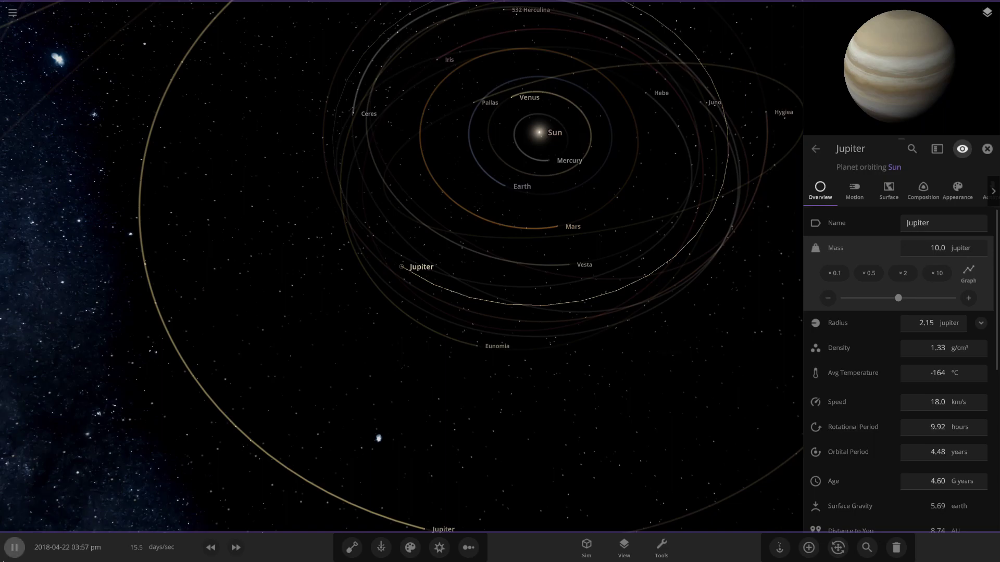
mouse_move(238, 370)
left_mouse_down()
mouse_move(363, 240)
mouse_move(352, 262)
left_mouse_up()
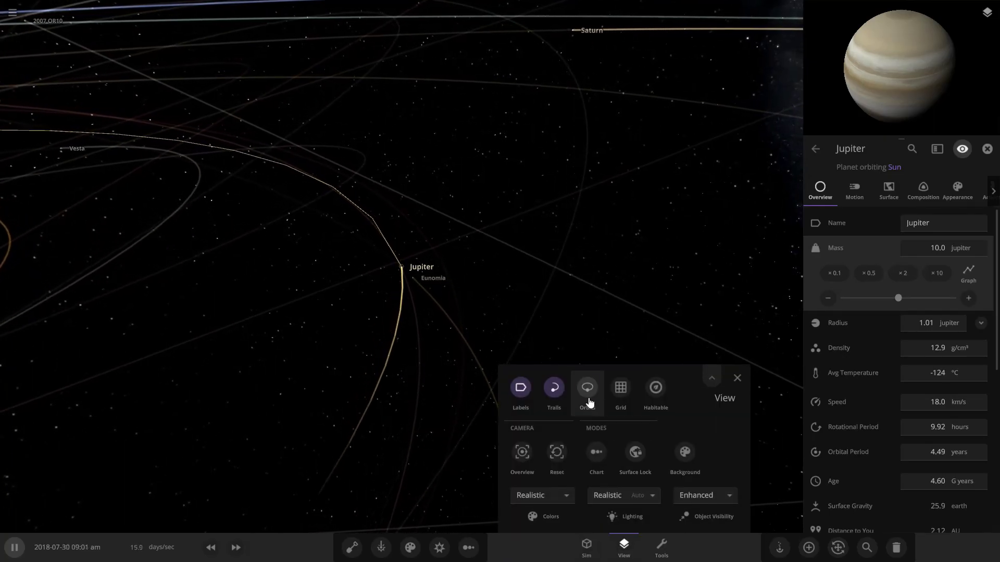
left_click(740, 382)
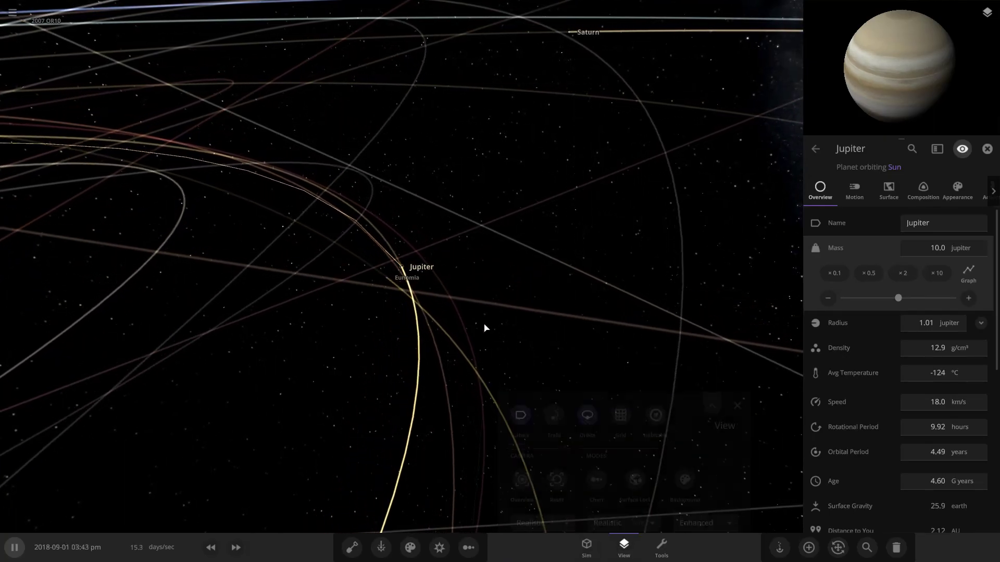
left_click_drag(566, 333, 528, 404)
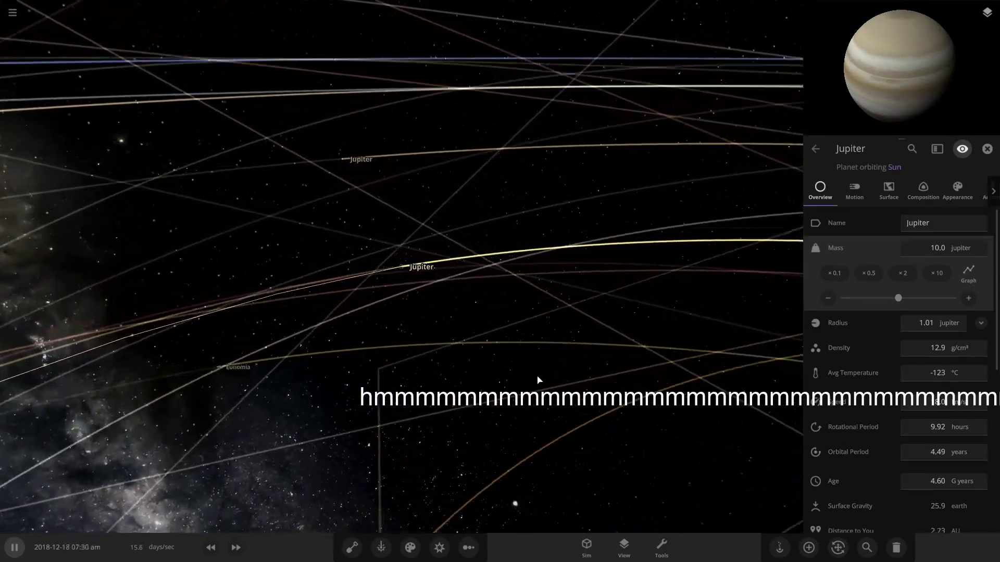
mouse_move(537, 380)
left_mouse_down()
mouse_move(644, 403)
mouse_move(594, 402)
mouse_move(674, 482)
mouse_move(370, 306)
mouse_move(383, 330)
mouse_move(330, 319)
mouse_move(384, 252)
left_mouse_up()
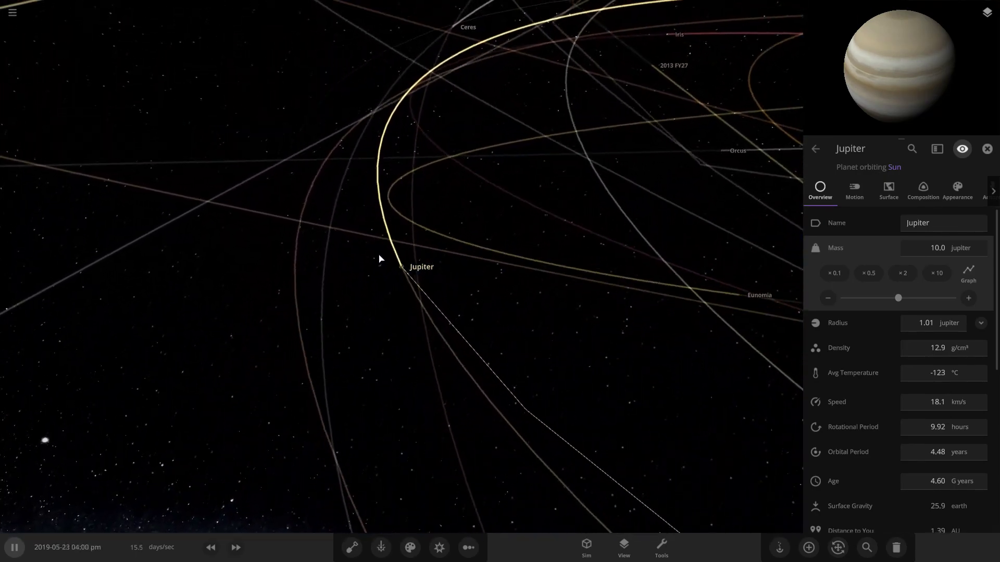
left_click_drag(375, 310, 485, 319)
scroll(484, 320, "up", 3)
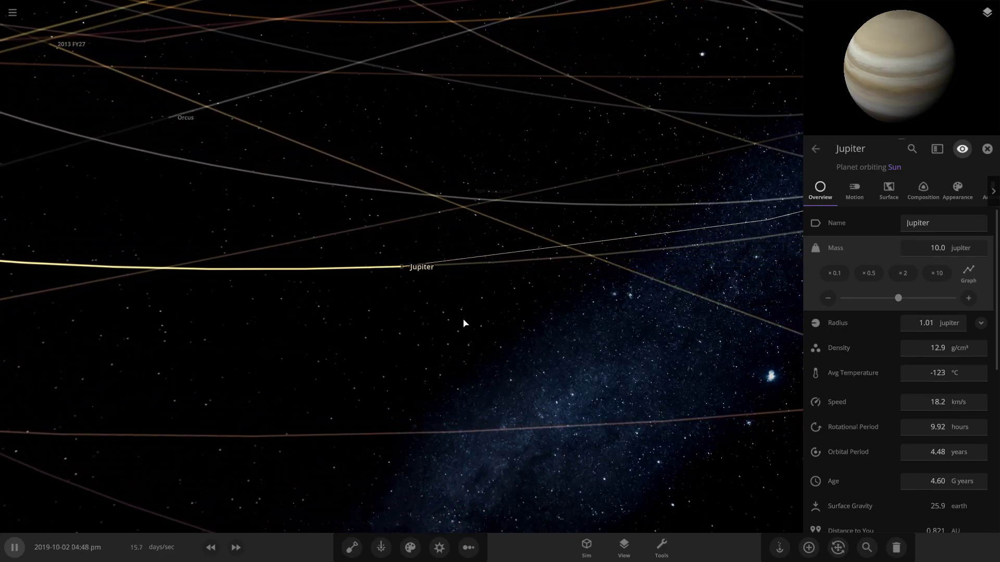
Step: Try acceleration, then velocity orbit colouring in View settings while rotating around Jupiter
left_click(631, 547)
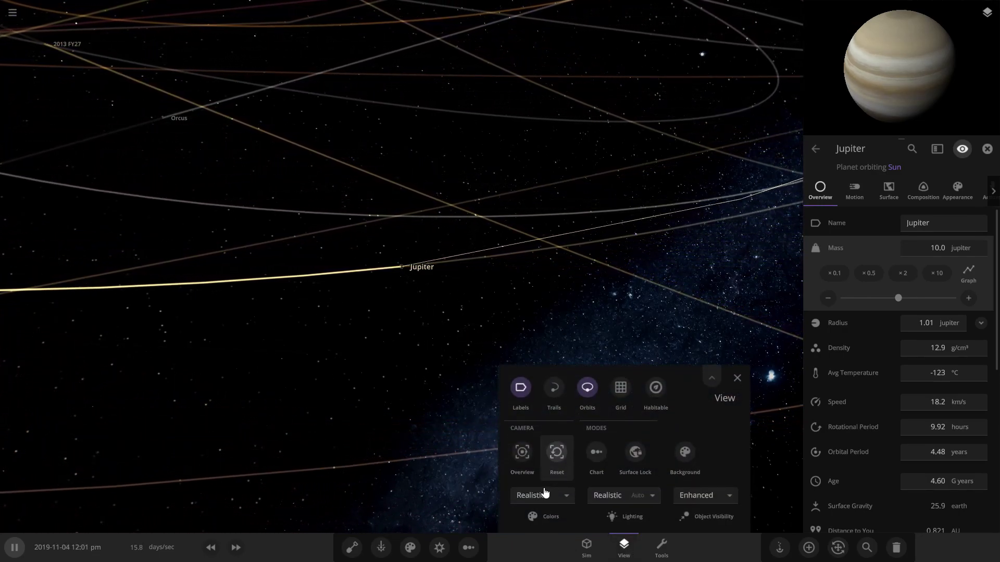
left_click(547, 497)
left_click(552, 499)
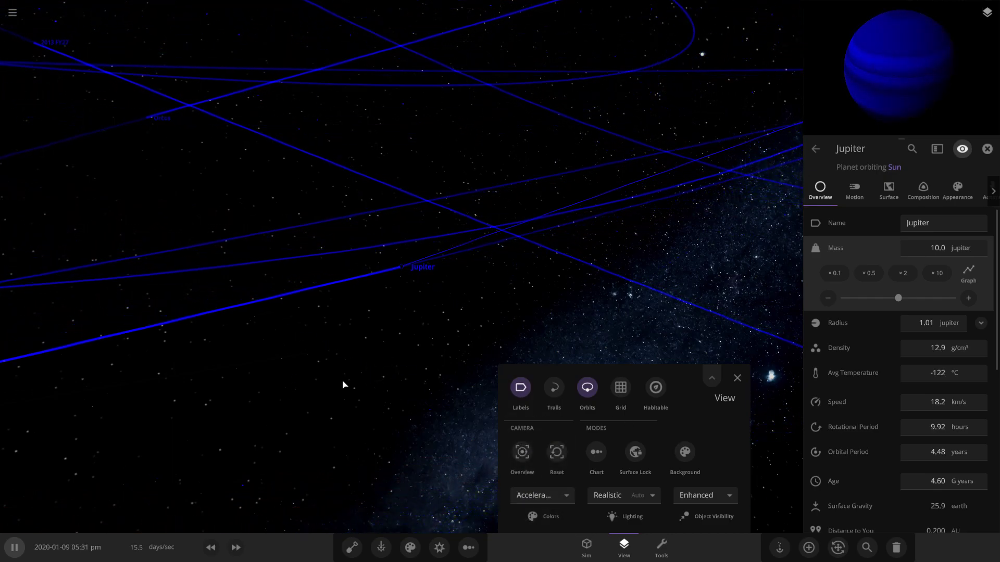
mouse_move(370, 368)
left_mouse_down()
mouse_move(401, 328)
mouse_move(626, 359)
left_mouse_up()
scroll(440, 352, "down", 5)
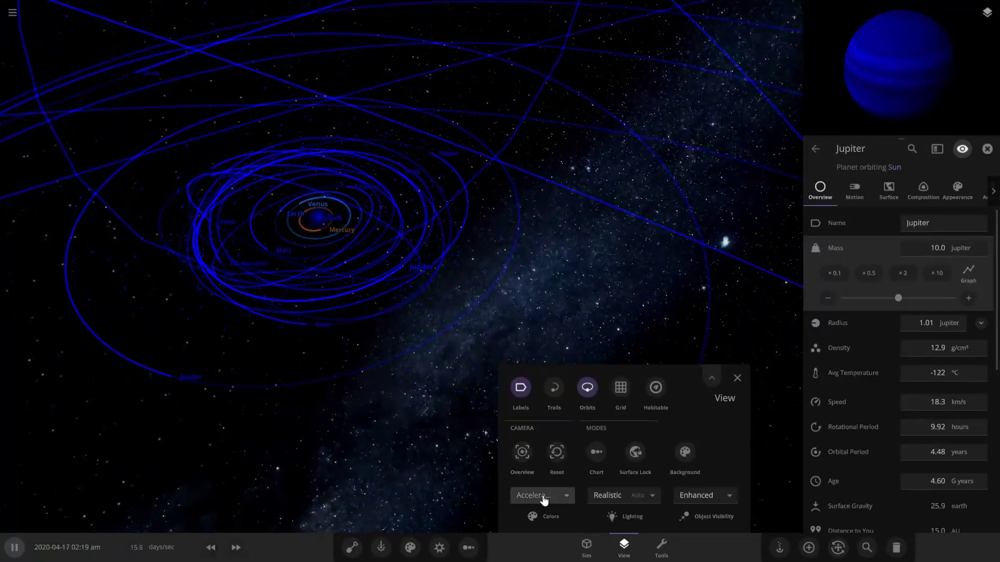
left_click(557, 472)
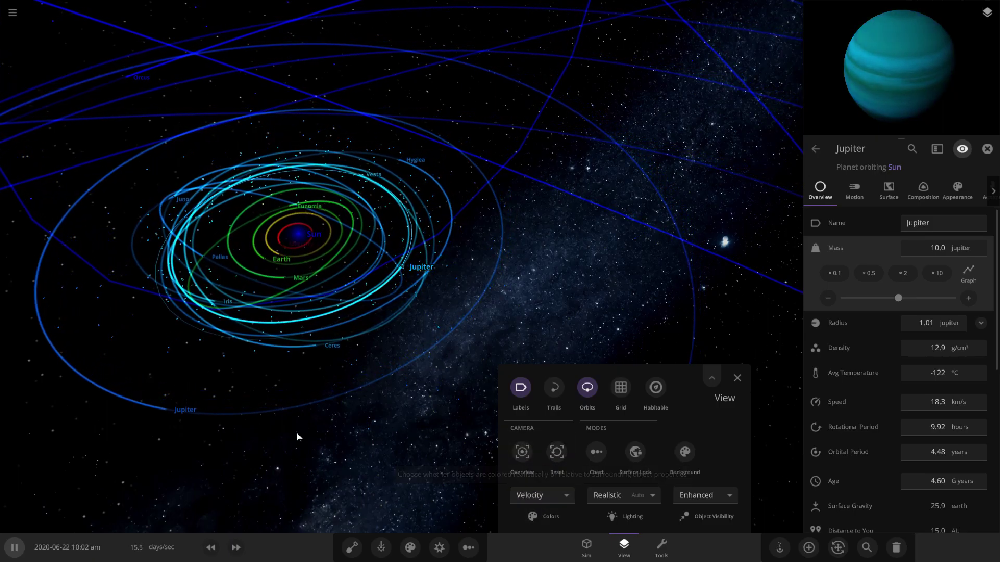
scroll(212, 438, "up", 2)
scroll(186, 388, "up", 4)
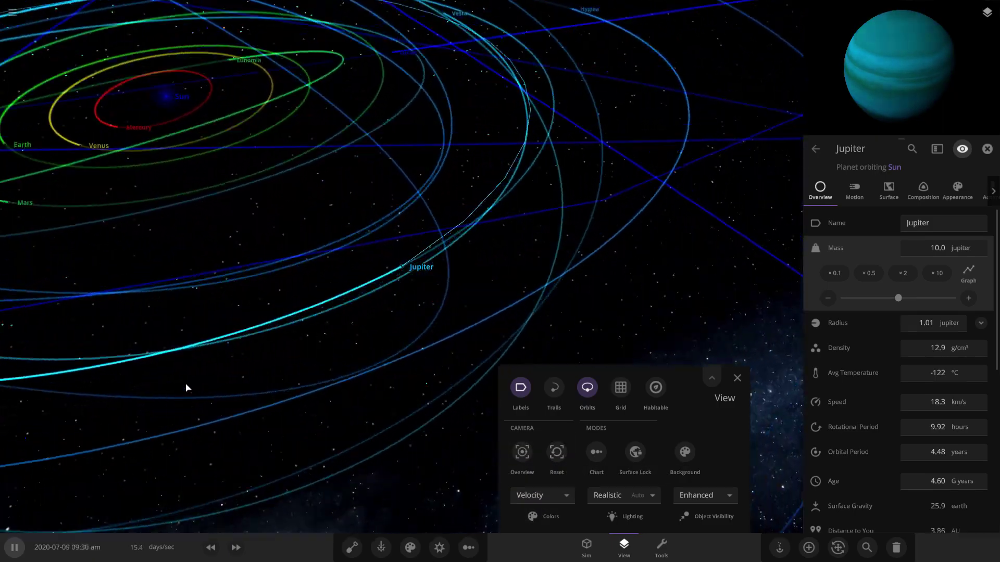
Step: Orbit the camera edge-on, then switch the orbit colours to Realistic
mouse_move(187, 387)
left_mouse_down()
mouse_move(105, 347)
mouse_move(431, 171)
left_mouse_up()
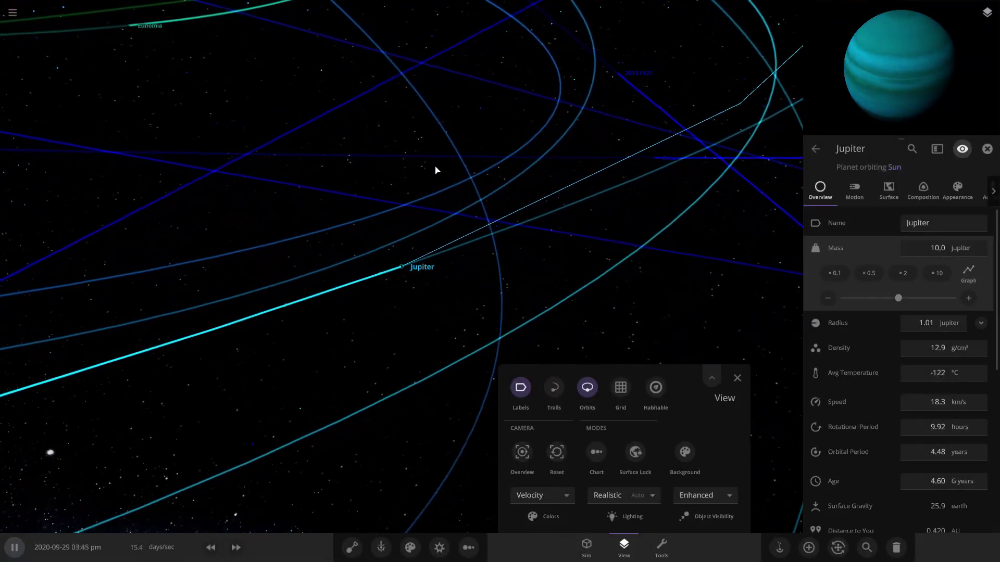
mouse_move(442, 167)
left_mouse_down()
mouse_move(550, 145)
mouse_move(296, 75)
left_mouse_up()
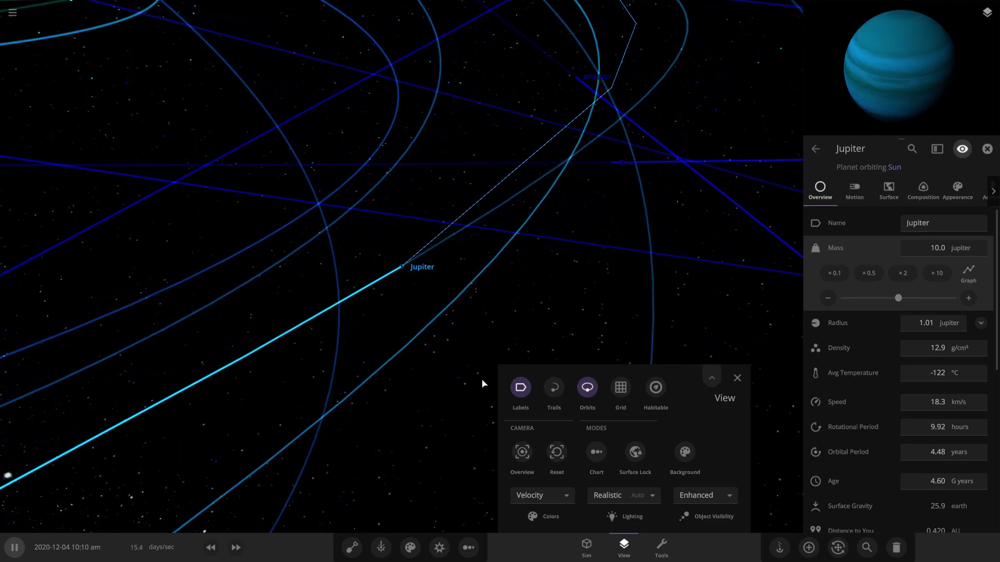
left_click(559, 500)
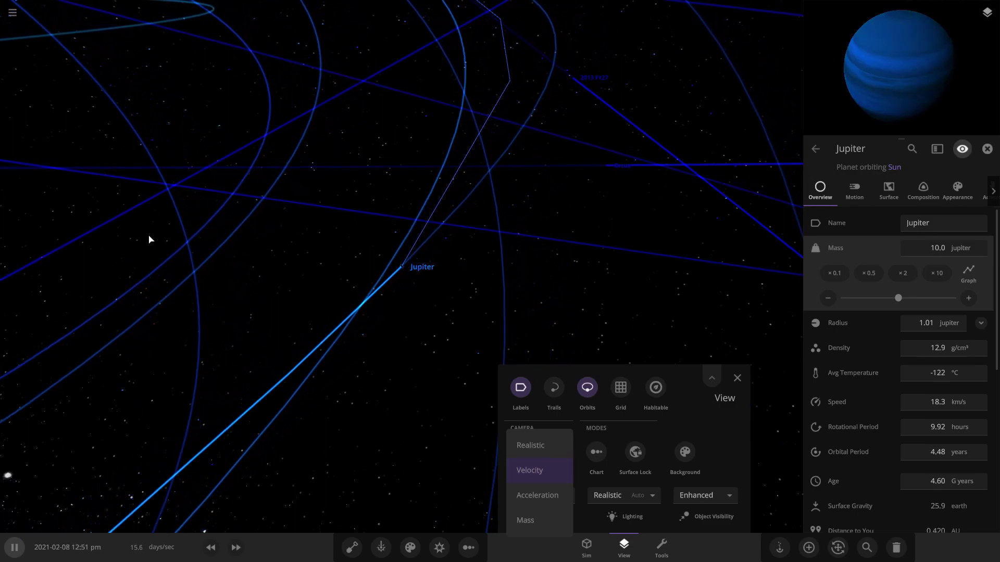
left_click(539, 469)
left_click(737, 379)
scroll(255, 322, "down", 5)
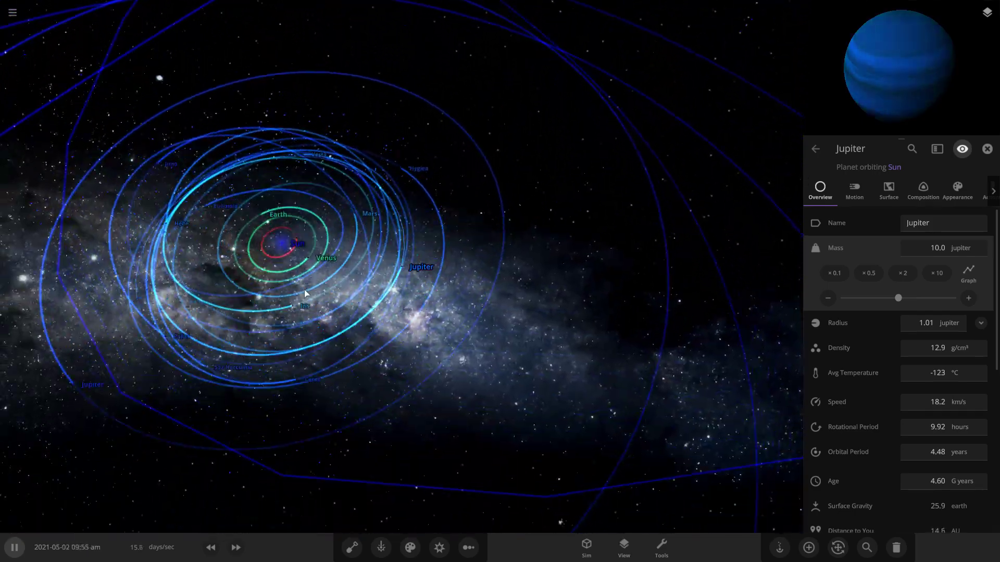
scroll(305, 295, "up", 10)
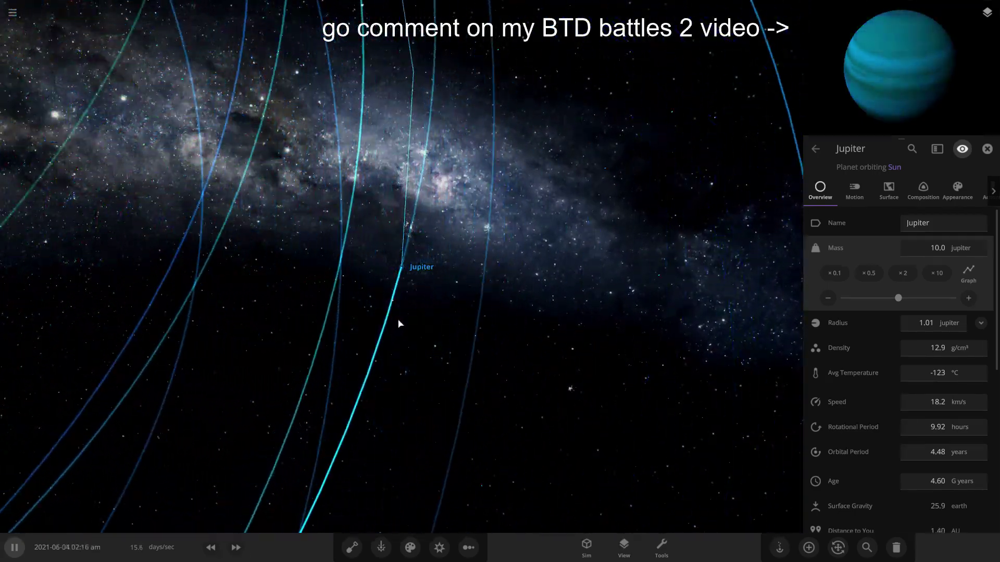
scroll(398, 323, "up", 5)
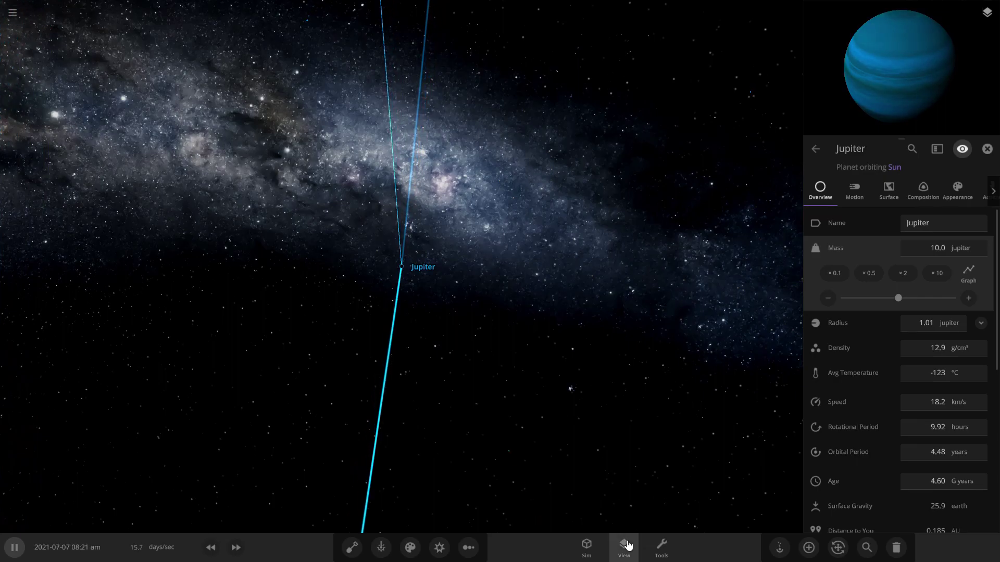
left_click(628, 545)
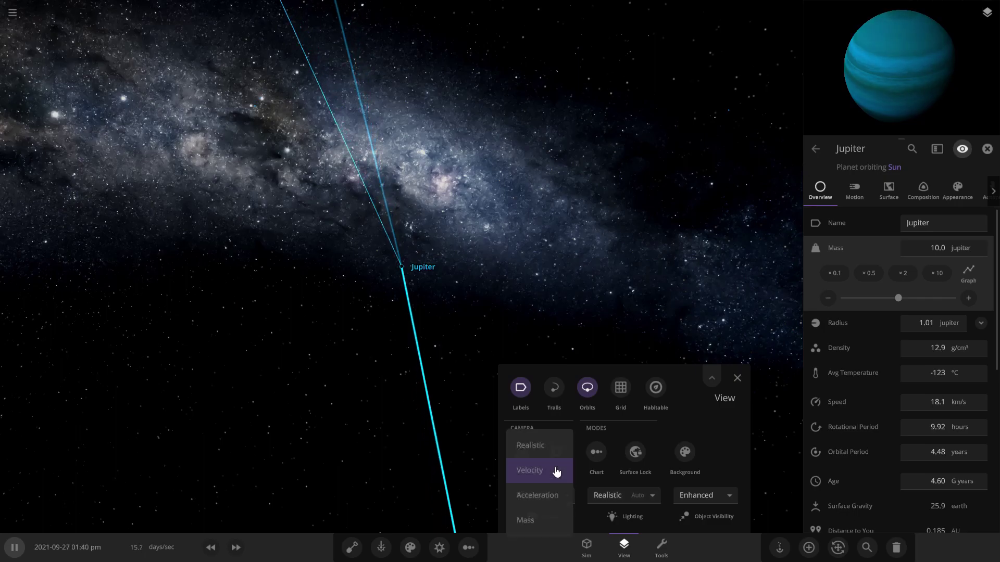
left_click(534, 445)
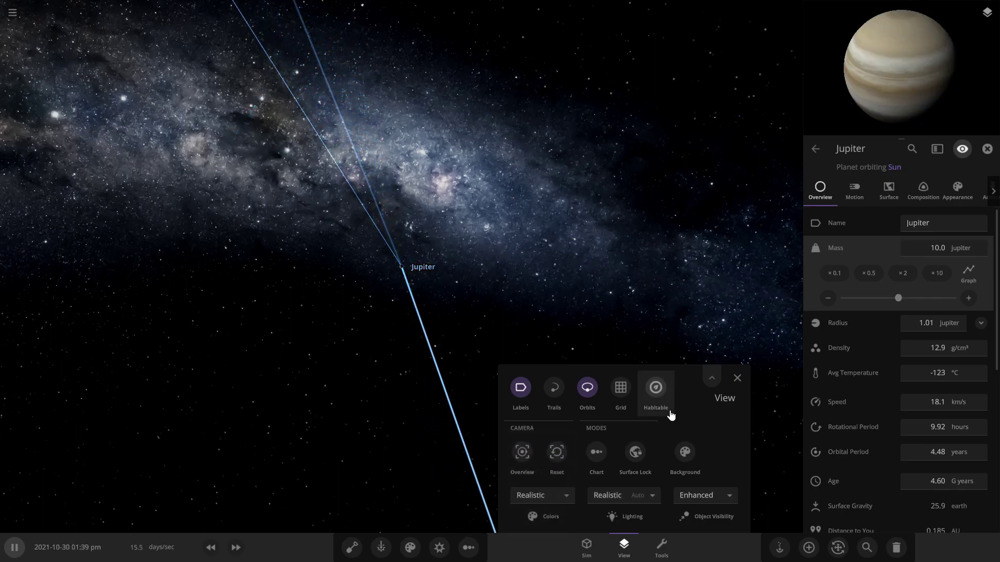
Step: Shorten Jupiter's orbital period to 2.31 years on the Motion tab, bringing it to 1.75 AU
left_click(737, 378)
left_click_drag(430, 286, 547, 161)
scroll(559, 153, "up", 5)
scroll(622, 126, "up", 3)
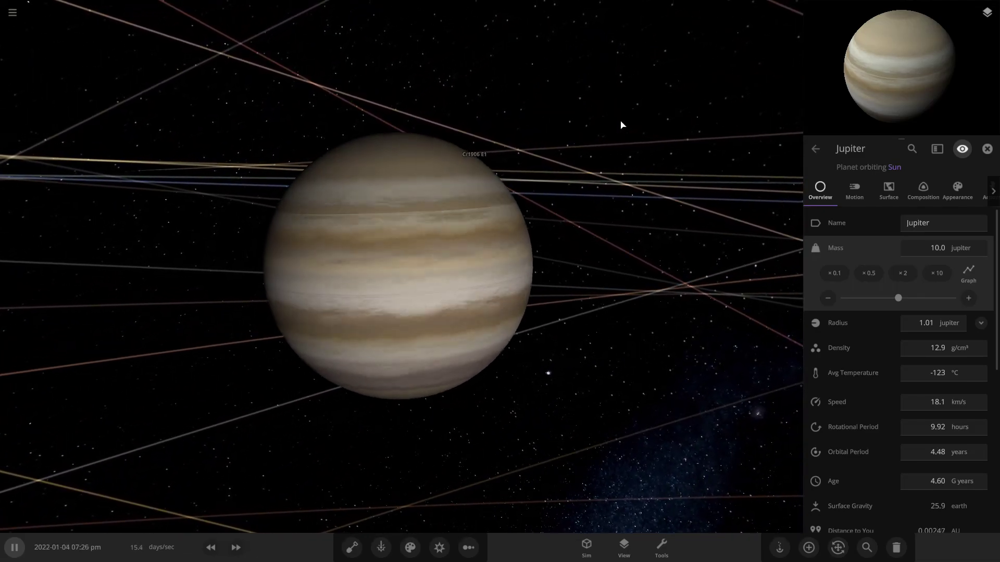
scroll(624, 145, "down", 2)
scroll(626, 149, "down", 5)
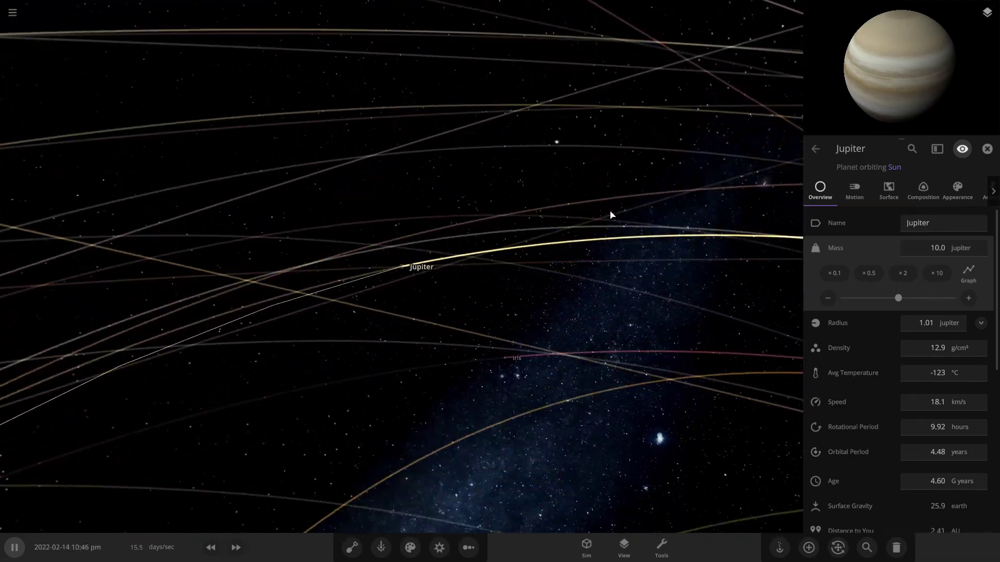
left_click_drag(611, 214, 609, 310)
scroll(578, 219, "down", 3)
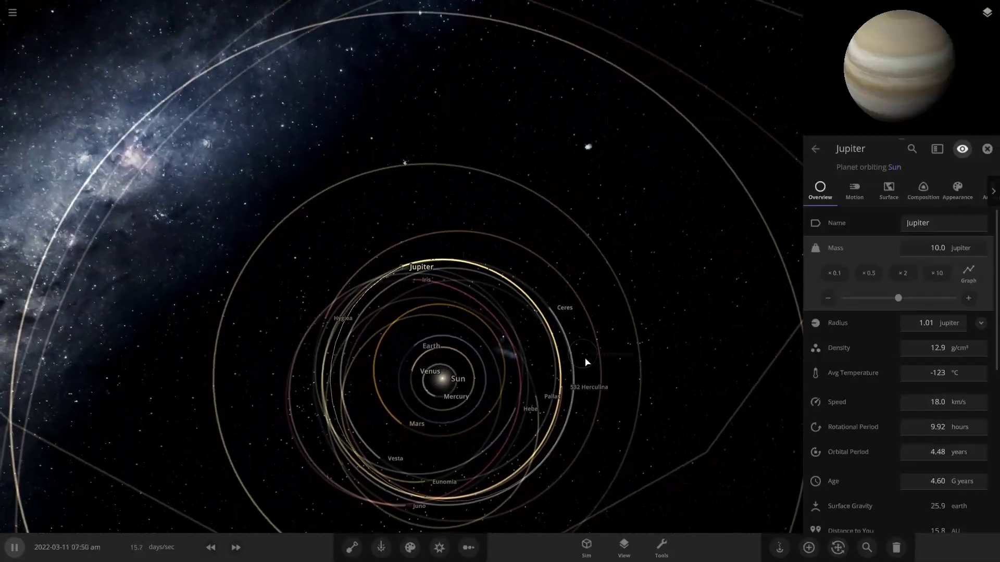
left_click(854, 190)
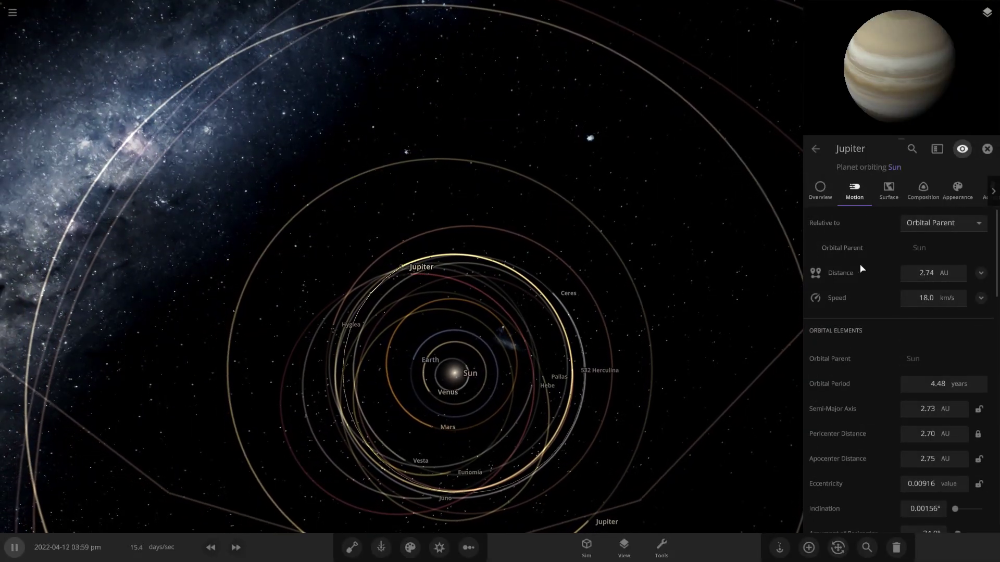
left_click(842, 391)
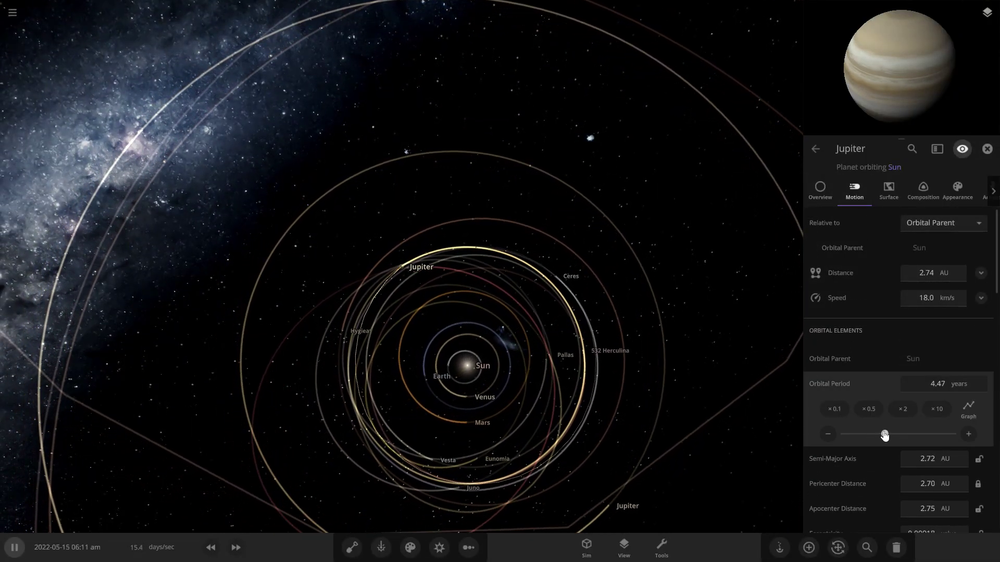
scroll(452, 349, "down", 5)
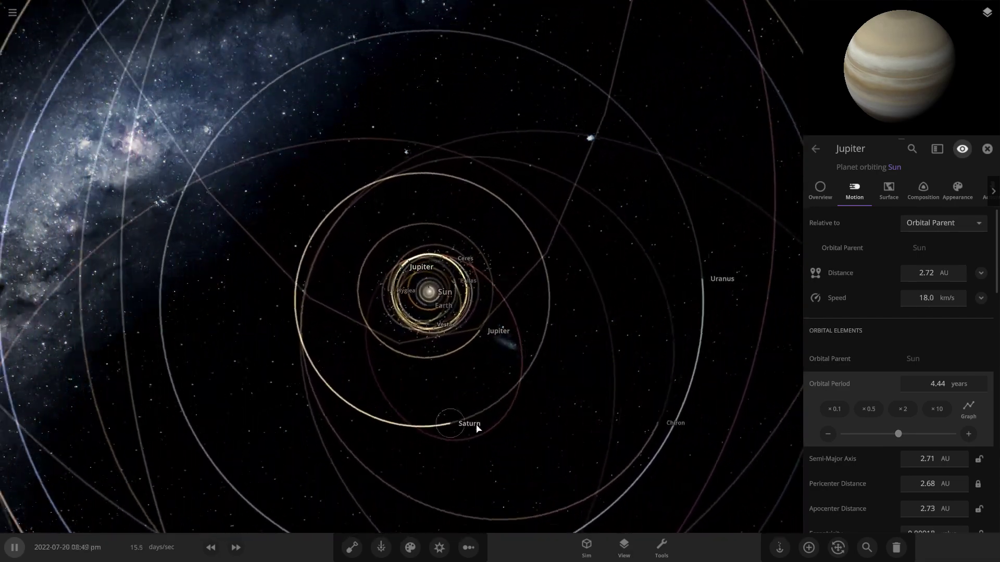
scroll(477, 430, "up", 5)
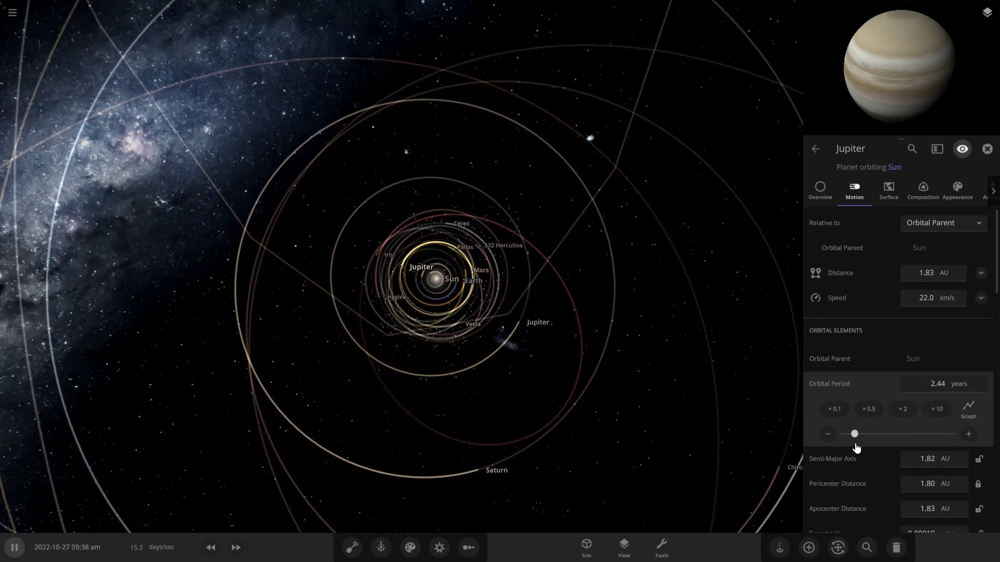
scroll(509, 379, "up", 5)
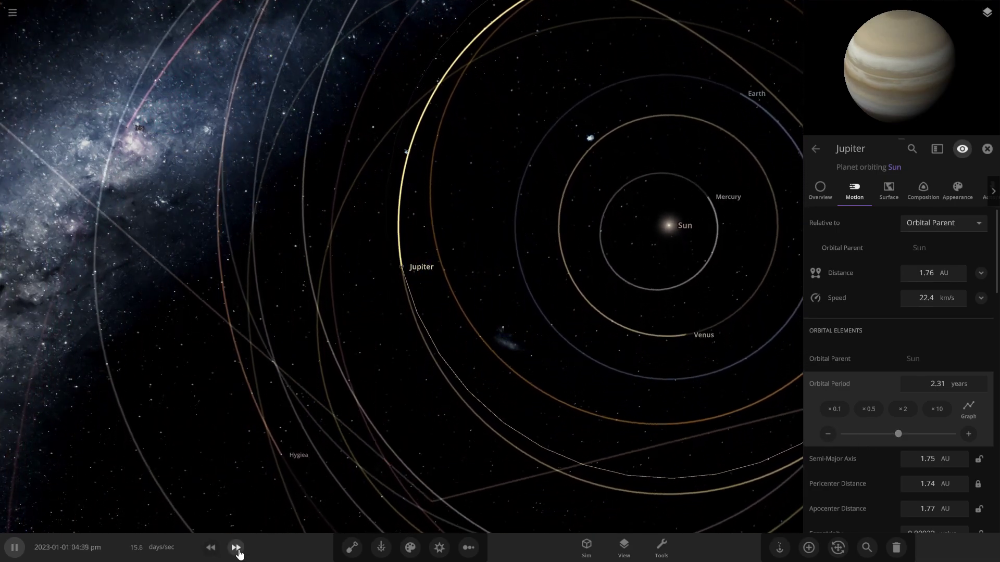
Step: Fast-forward to about 3.2 months per second and orbit the camera around Jupiter
left_click(236, 547)
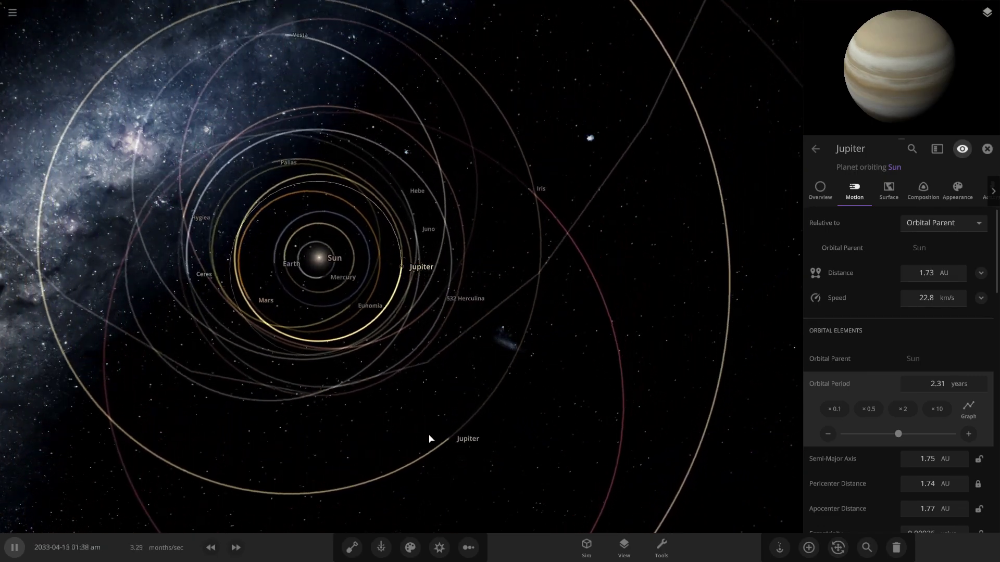
mouse_move(429, 440)
left_mouse_down()
mouse_move(268, 364)
mouse_move(444, 263)
mouse_move(375, 319)
mouse_move(167, 328)
mouse_move(159, 348)
left_mouse_up()
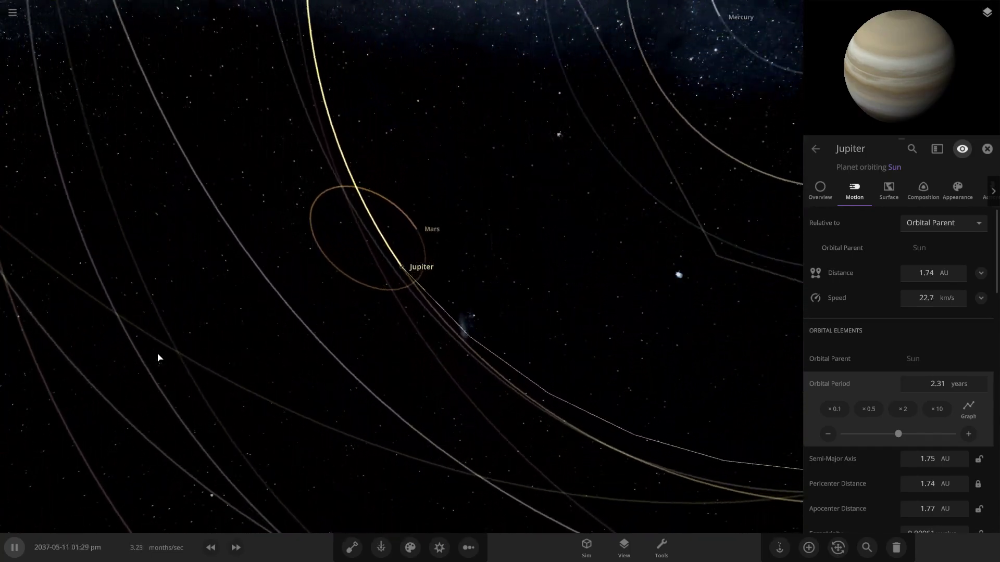
mouse_move(176, 298)
left_mouse_down()
mouse_move(368, 270)
mouse_move(375, 230)
mouse_move(435, 201)
mouse_move(418, 325)
left_mouse_up()
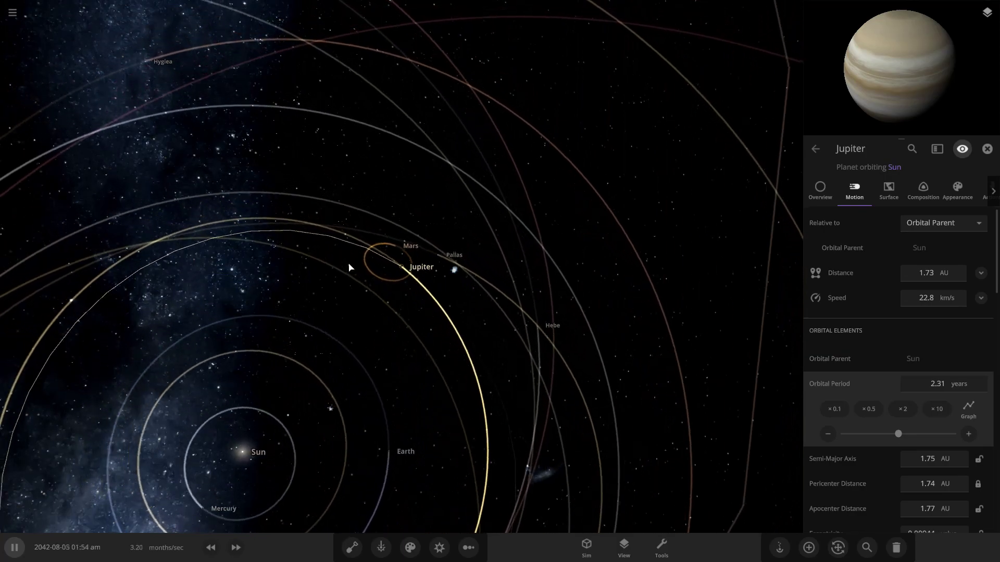
left_click(624, 549)
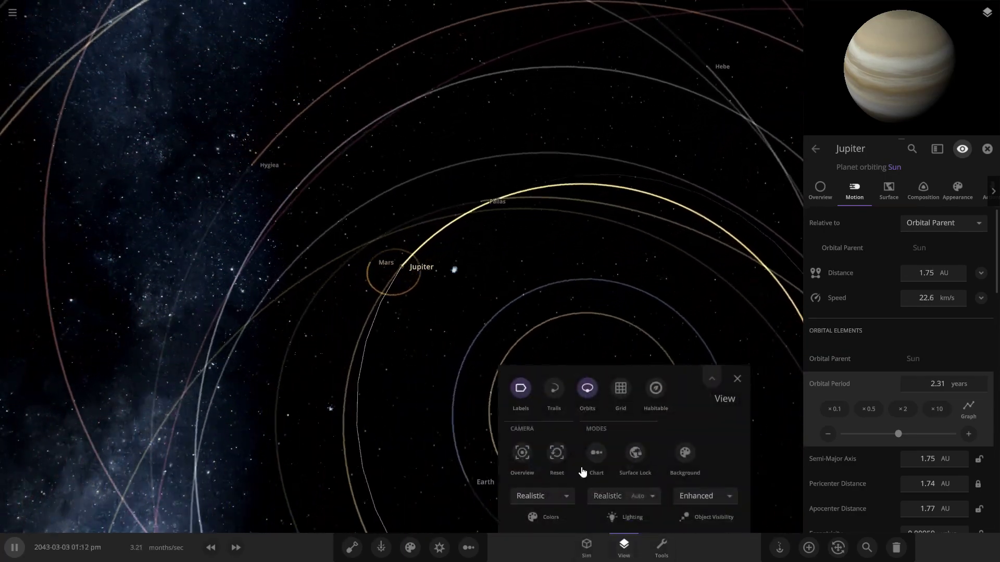
left_click(738, 378)
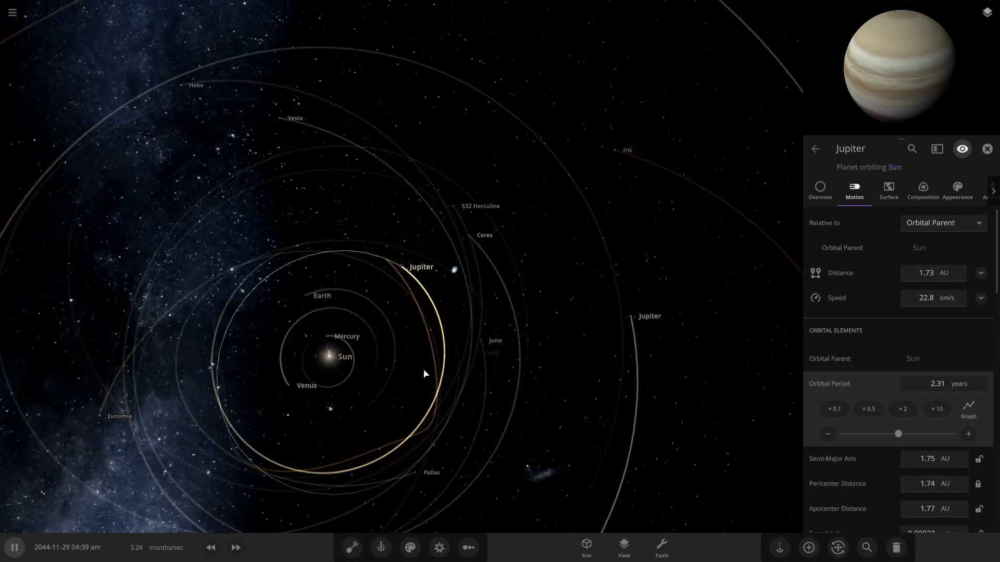
left_click(624, 549)
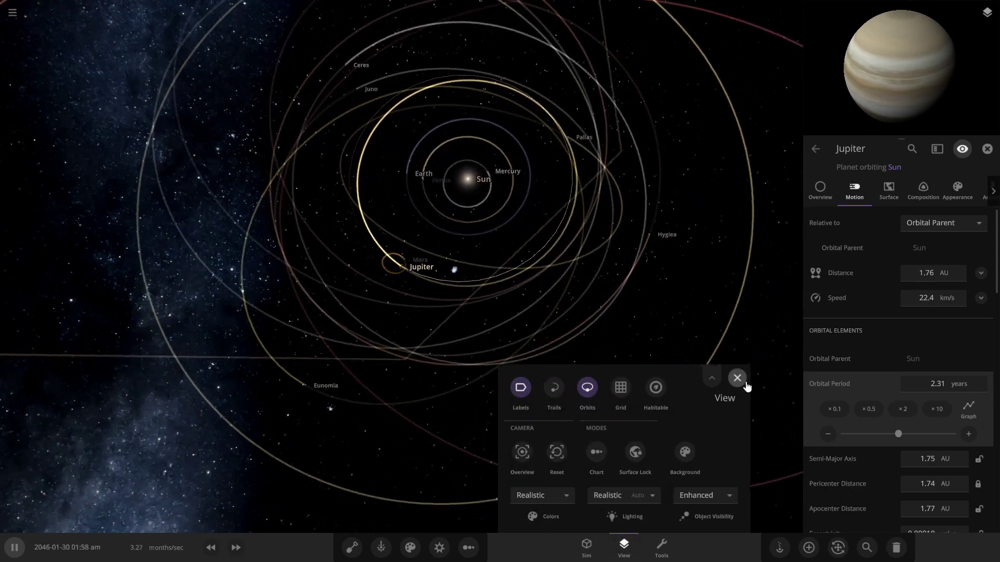
left_click(742, 381)
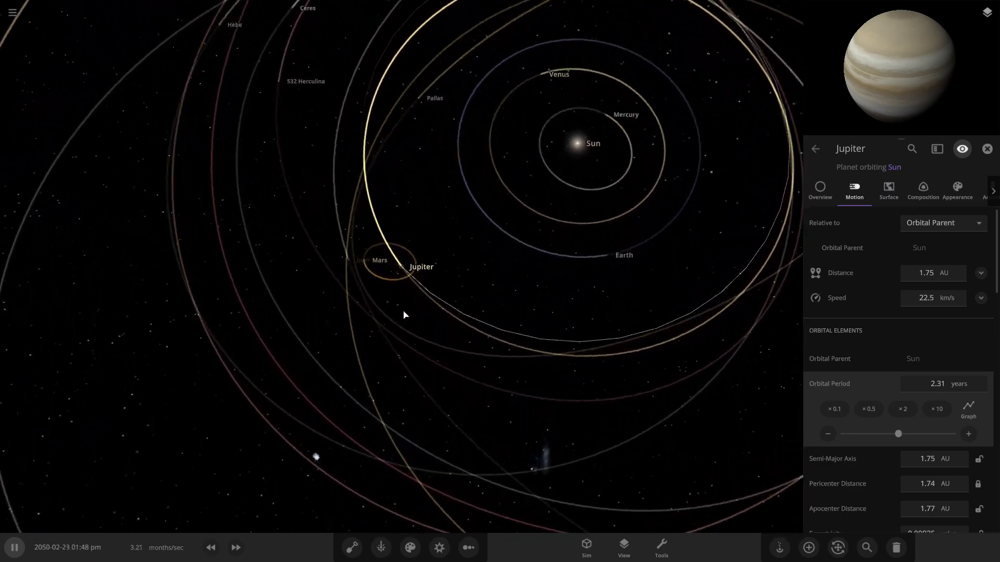
Step: Tilt the camera down over the orbits and pause the simulation at January 2063
left_click_drag(189, 238, 86, 150)
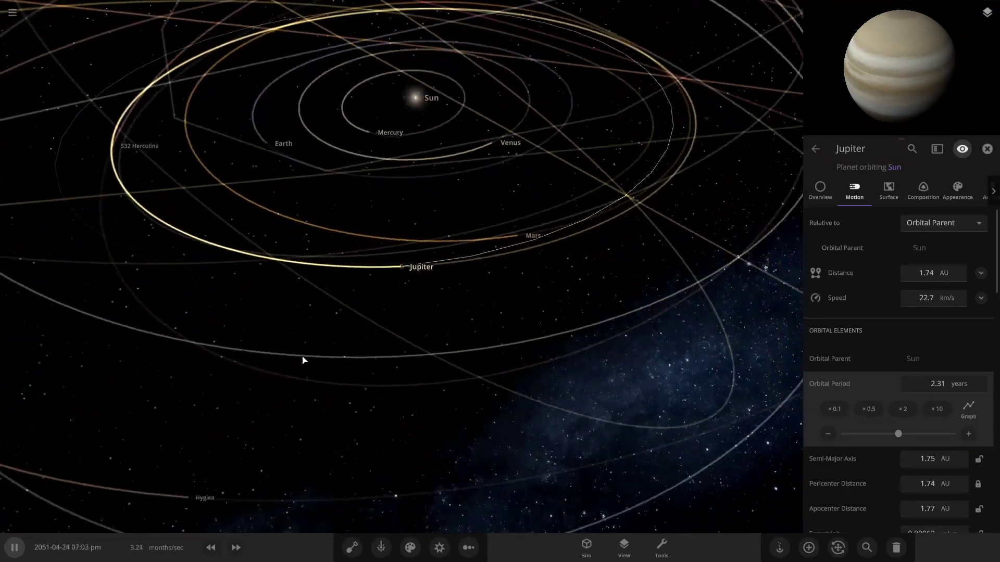
left_click_drag(304, 362, 310, 399)
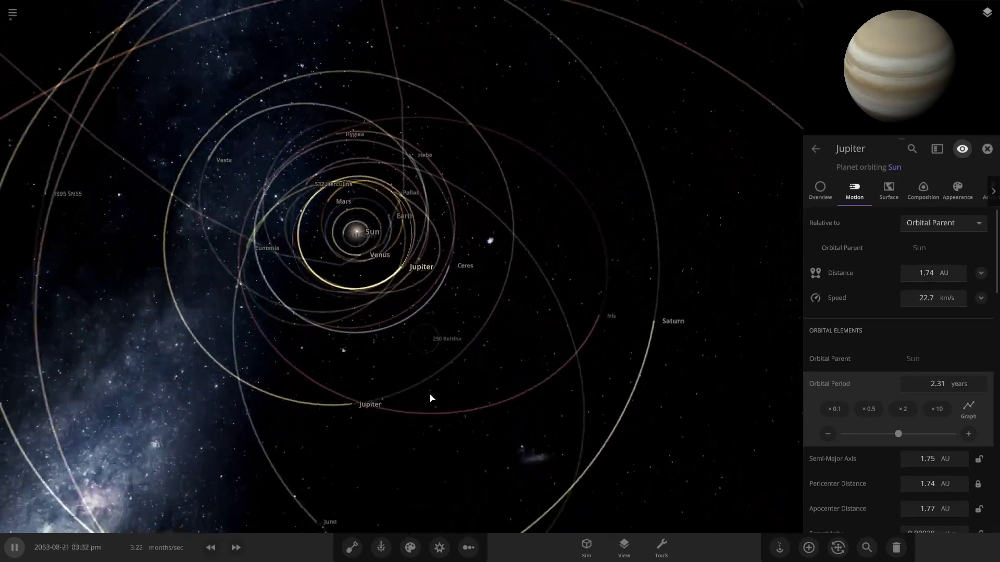
scroll(427, 438, "up", 5)
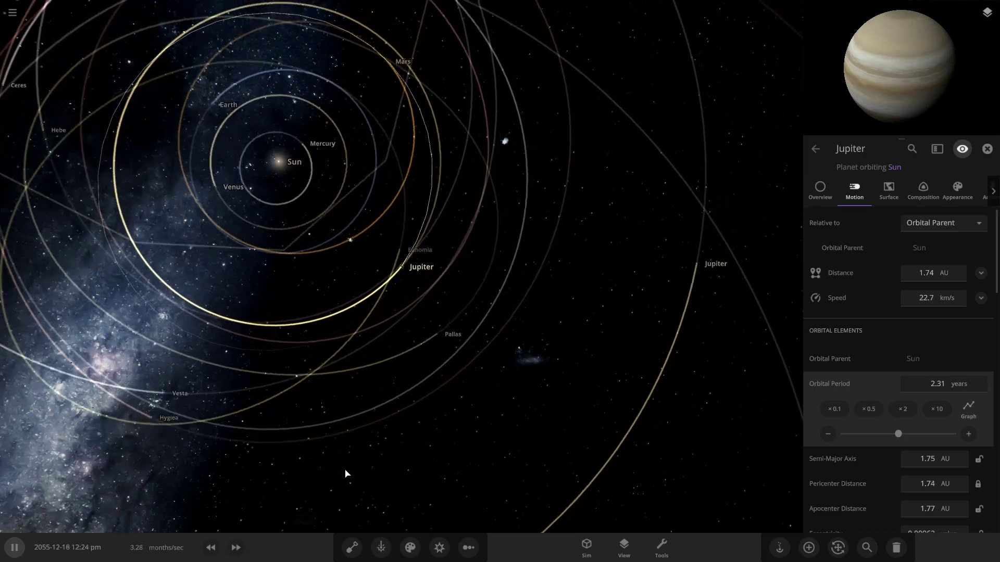
mouse_move(346, 476)
left_mouse_down()
mouse_move(361, 357)
mouse_move(383, 317)
mouse_move(329, 418)
mouse_move(263, 430)
left_mouse_up()
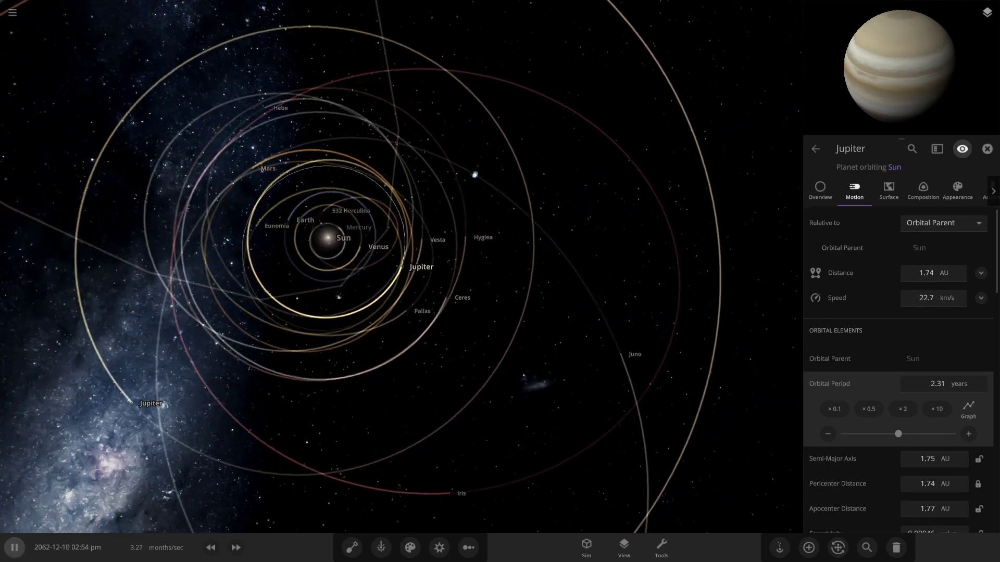
key("space")
Step: Set Jupiter's orbital period to 1.02 years (about 1 AU) on the Motion tab, then resume
left_click(835, 191)
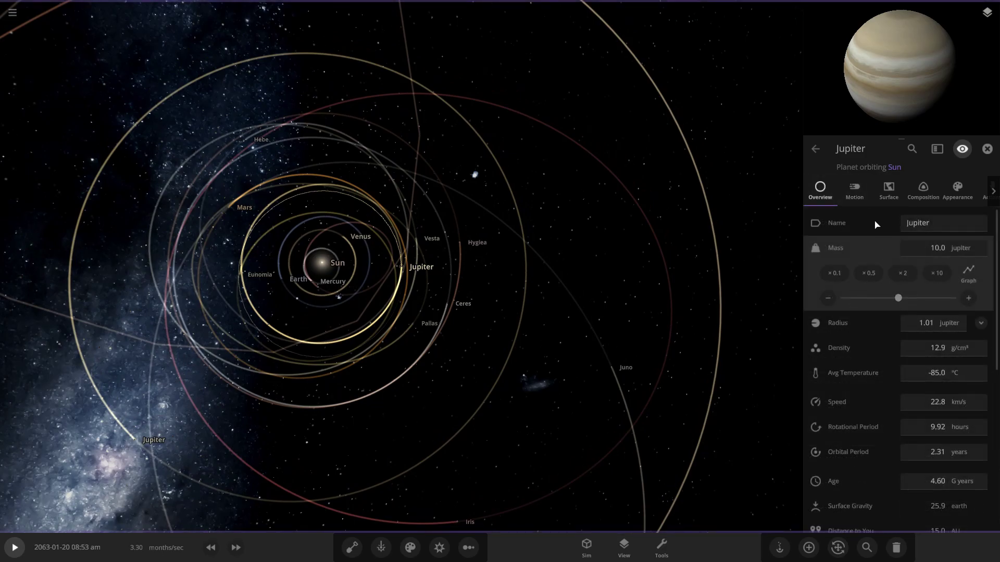
left_click(859, 204)
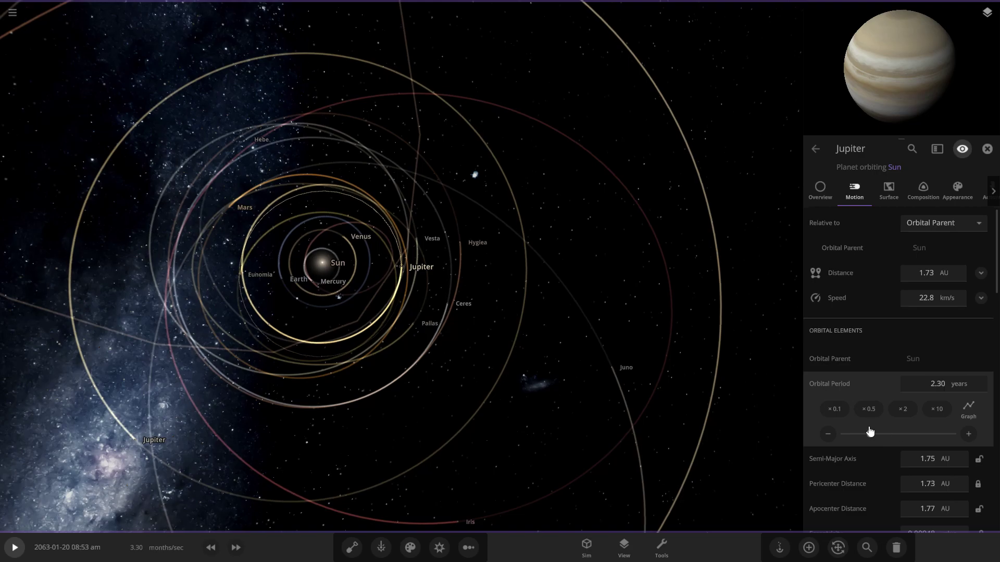
left_click_drag(868, 432, 765, 425)
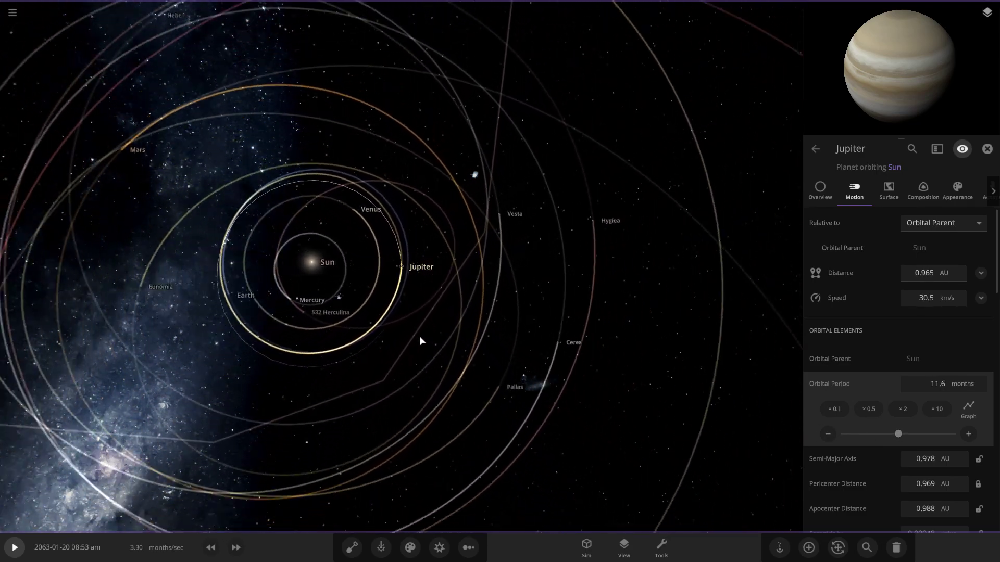
left_click(14, 547)
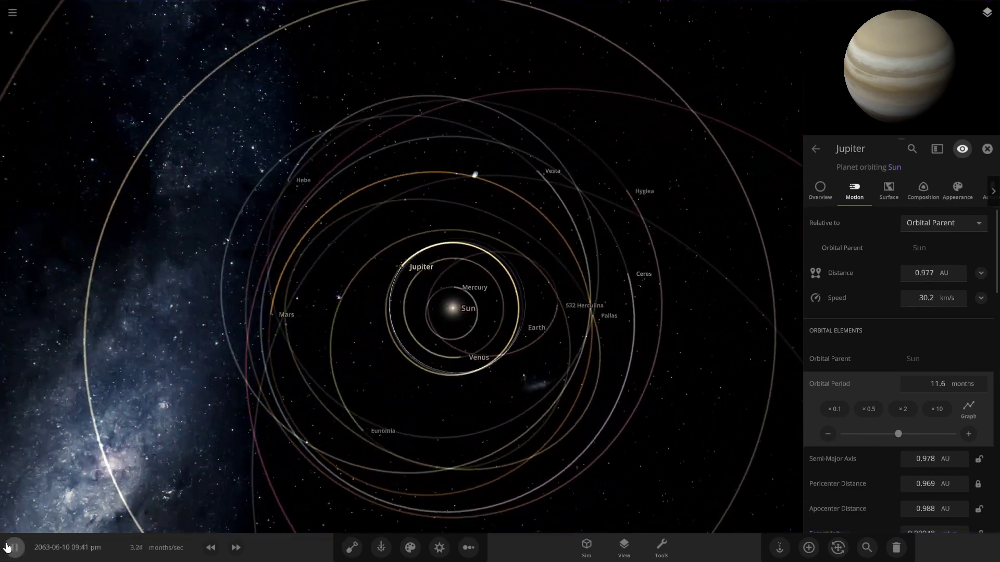
left_click(12, 547)
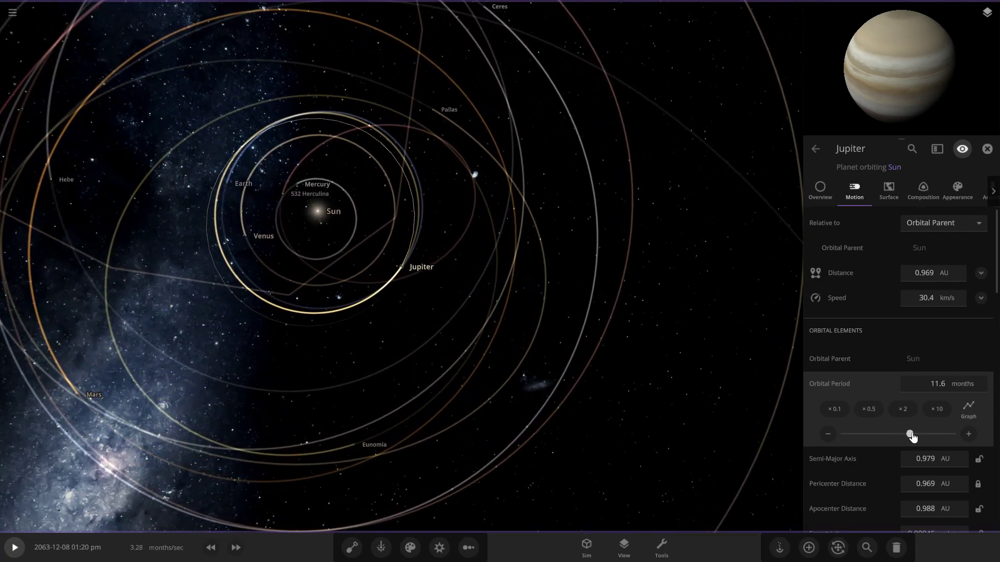
left_click_drag(912, 437, 915, 438)
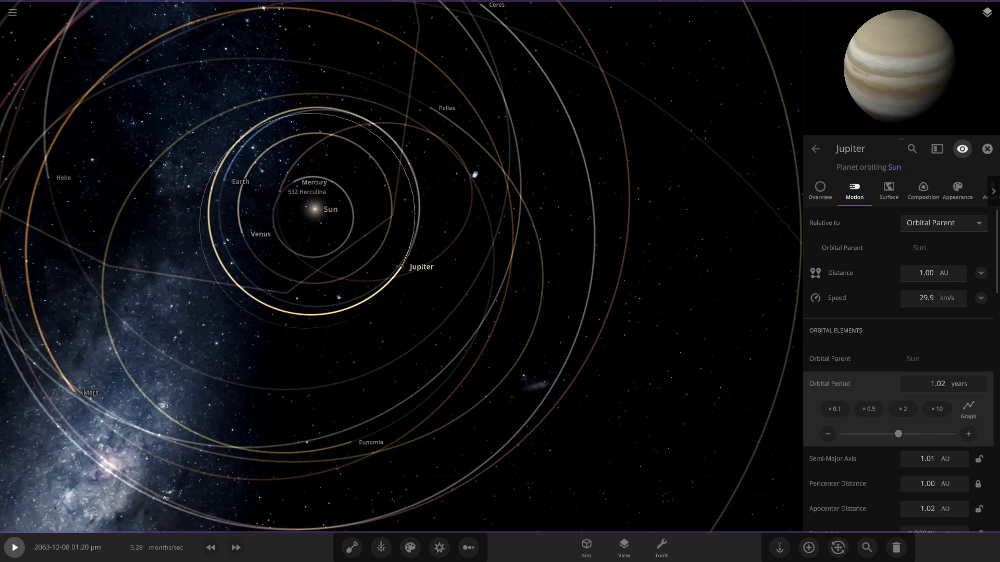
left_click(11, 547)
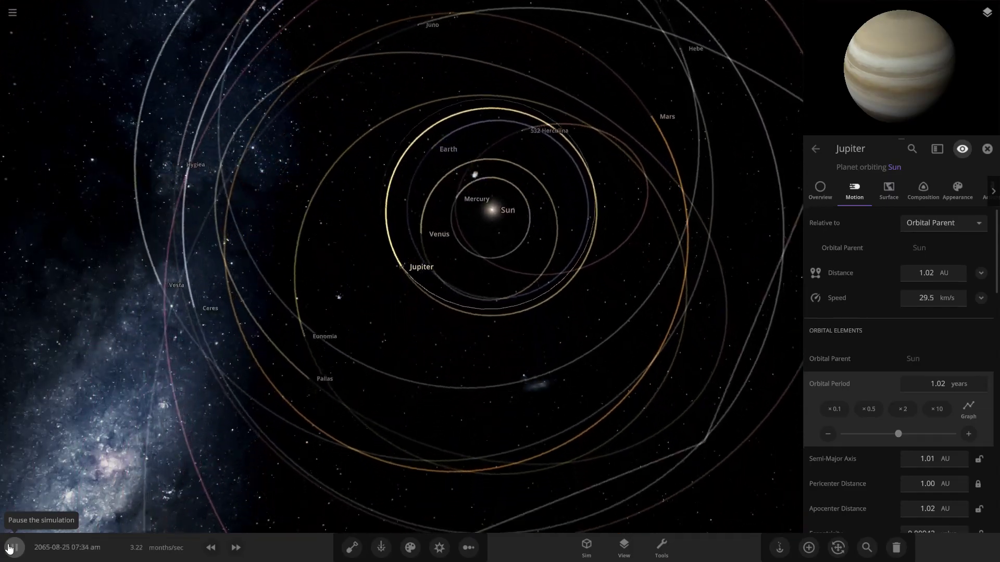
Step: Run the simulation to August 2066 while orbiting to a top-down inner-system view, then pause
left_click(10, 548)
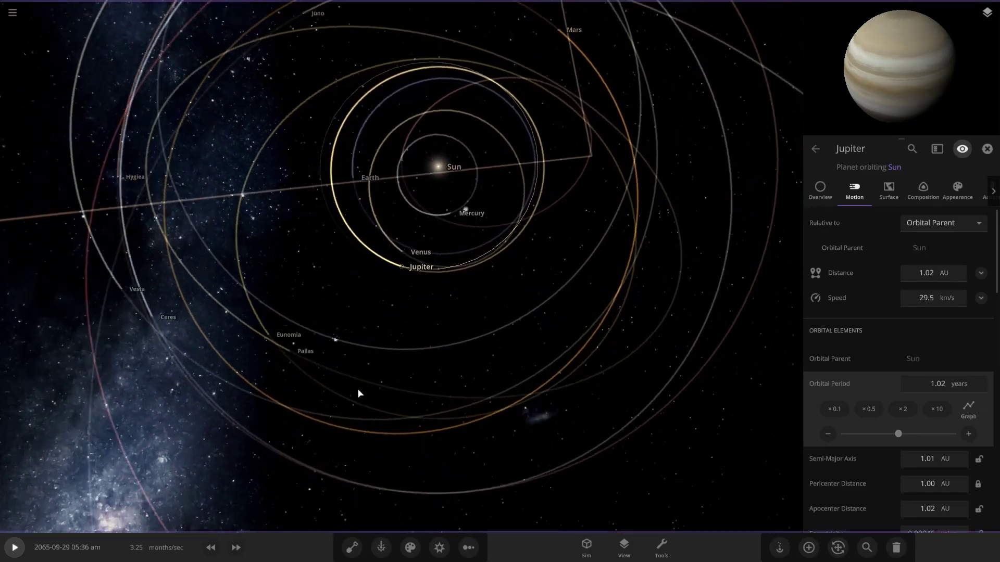
mouse_move(357, 391)
left_mouse_down()
mouse_move(362, 335)
mouse_move(312, 268)
mouse_move(167, 229)
mouse_move(219, 277)
left_mouse_up()
left_click(10, 548)
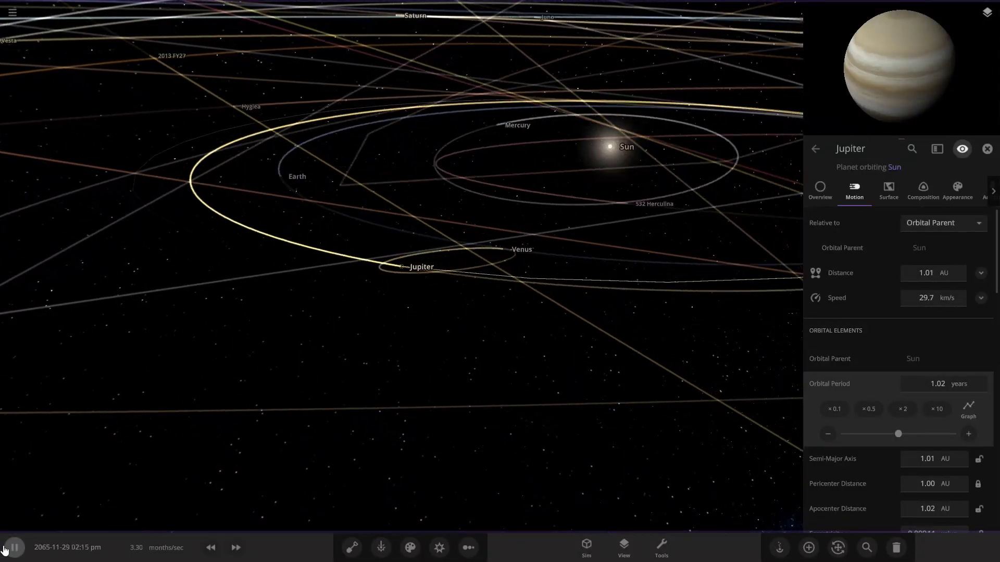
mouse_move(120, 453)
left_mouse_down()
mouse_move(114, 531)
mouse_move(177, 397)
left_mouse_up()
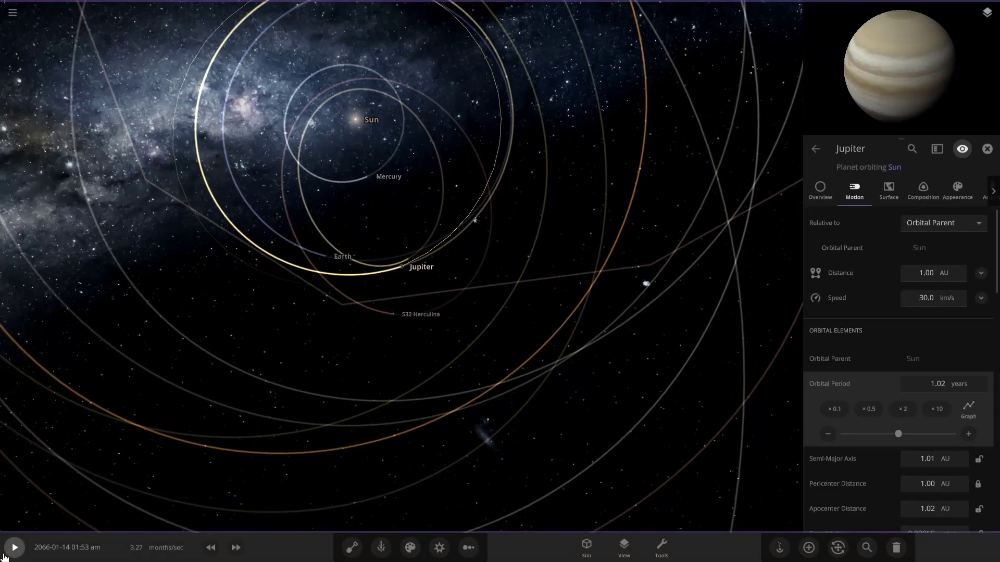
left_click(14, 547)
mouse_move(17, 515)
left_mouse_down()
mouse_move(89, 438)
mouse_move(380, 185)
left_mouse_up()
scroll(89, 438, "down", 5)
key("space")
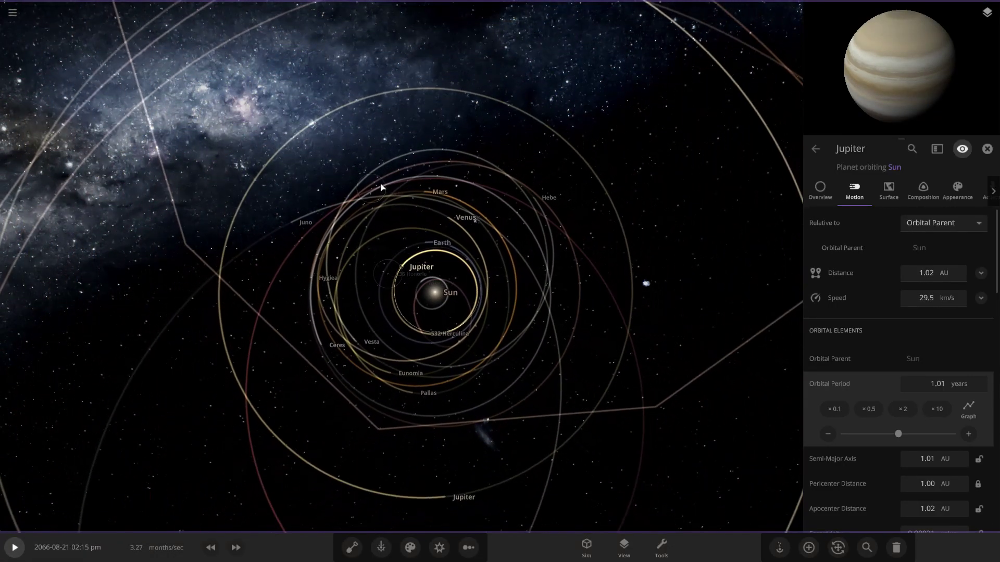
scroll(461, 280, "up", 3)
scroll(467, 274, "up", 3)
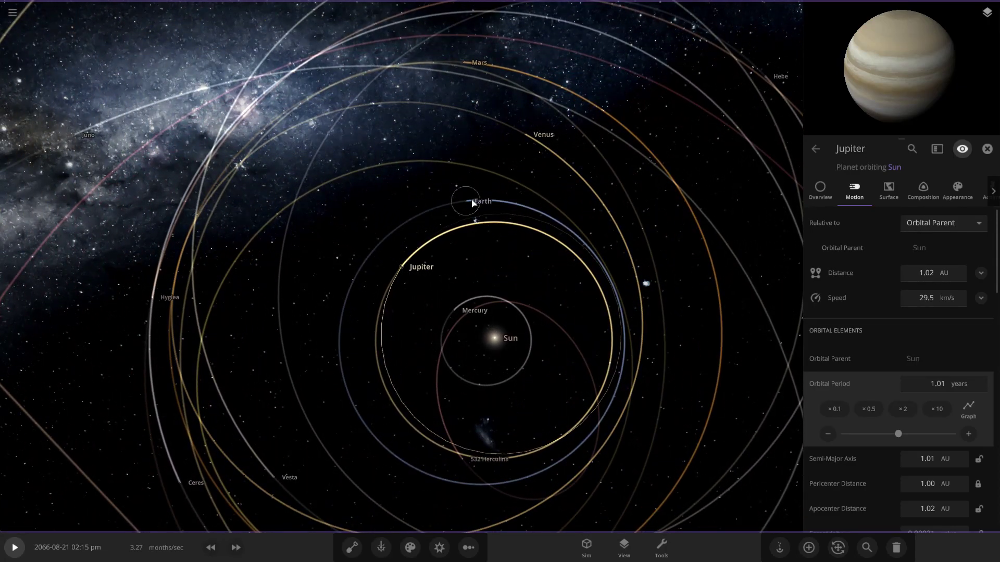
Step: Watch Earth's overview temperature as the simulation runs, then pause and reselect Jupiter
left_click(541, 202)
left_click(833, 195)
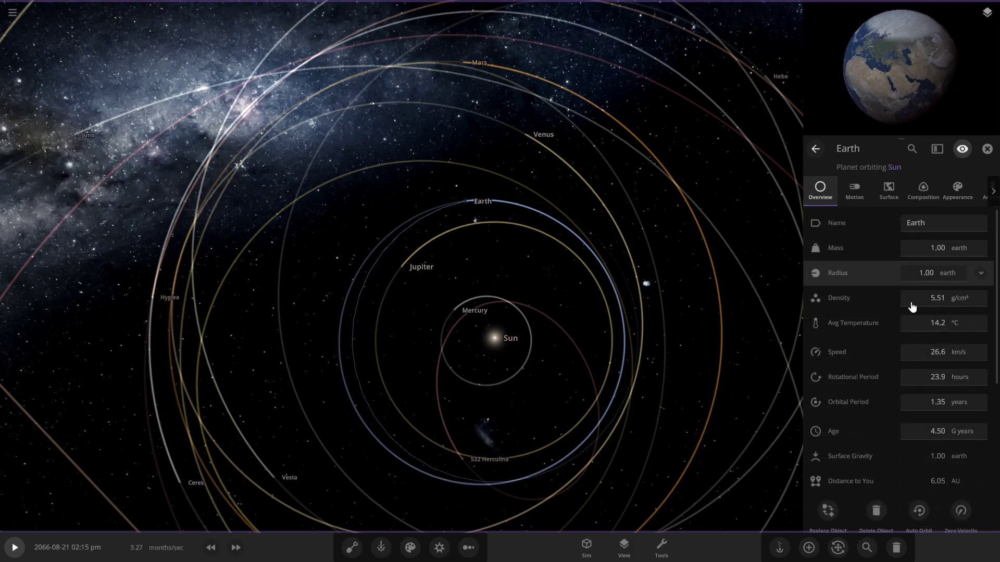
key("space")
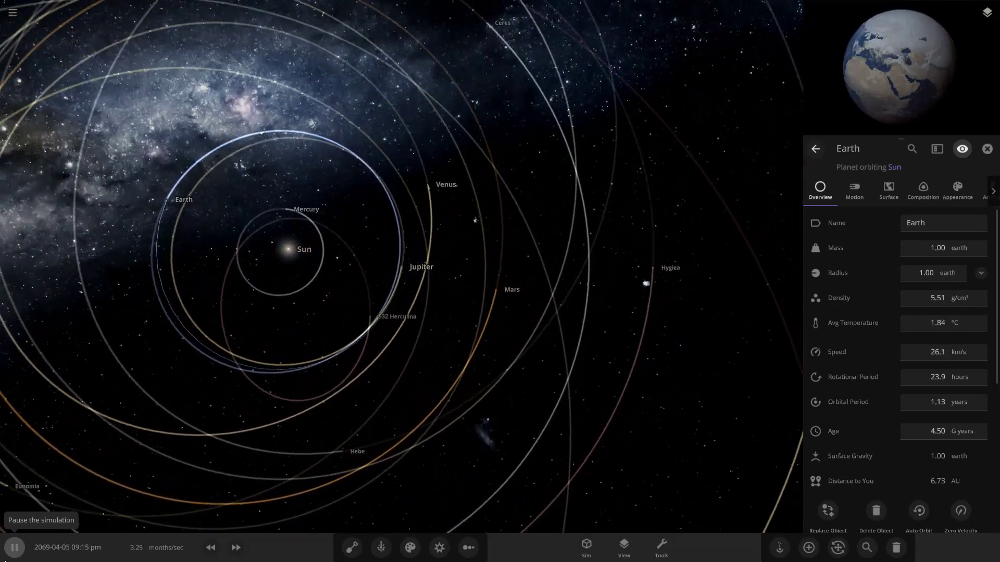
left_click(14, 547)
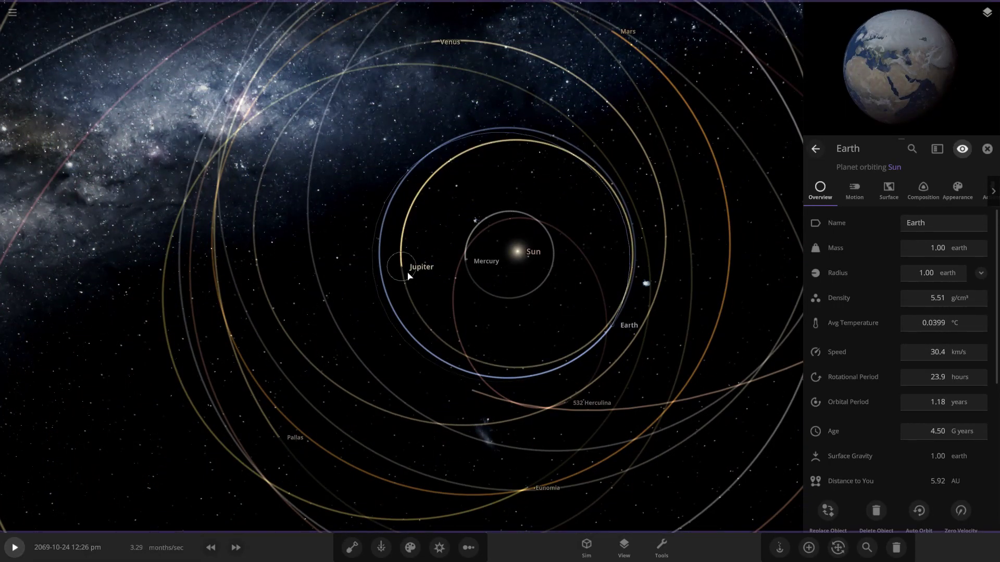
left_click(14, 547)
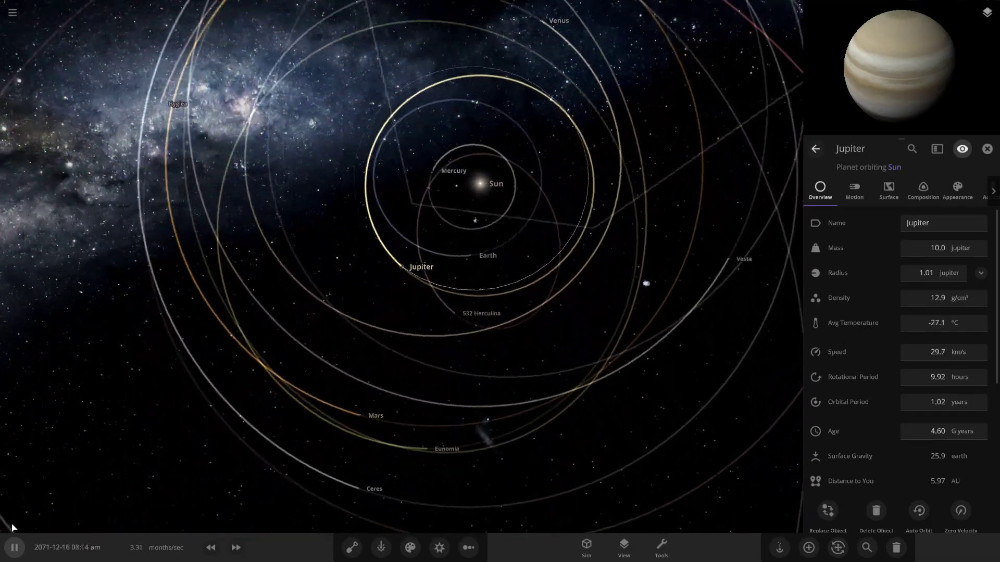
Step: Watch Earth ice over, then select Jupiter, orbit the view, and pause at March 2079
key("space")
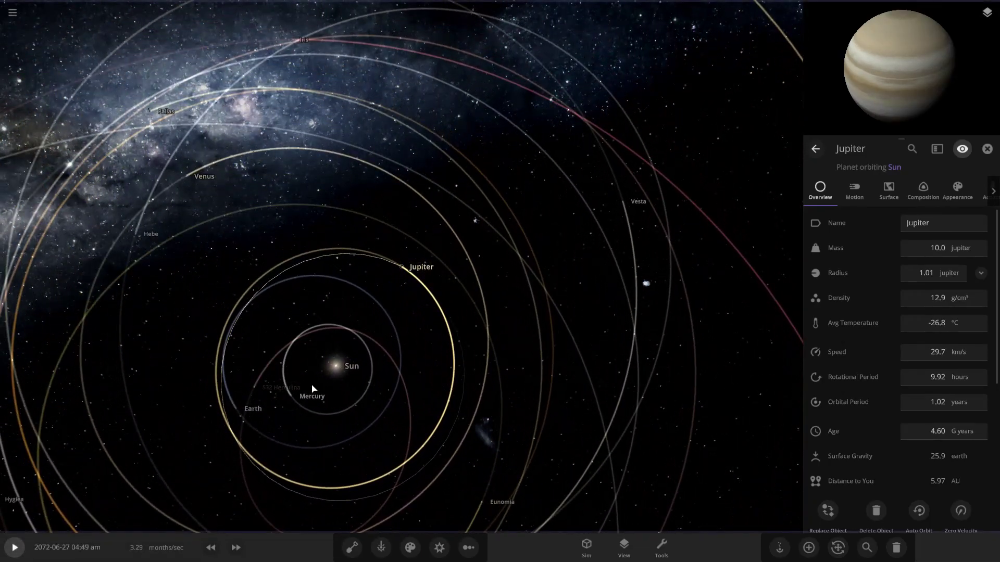
key("ctrl+z")
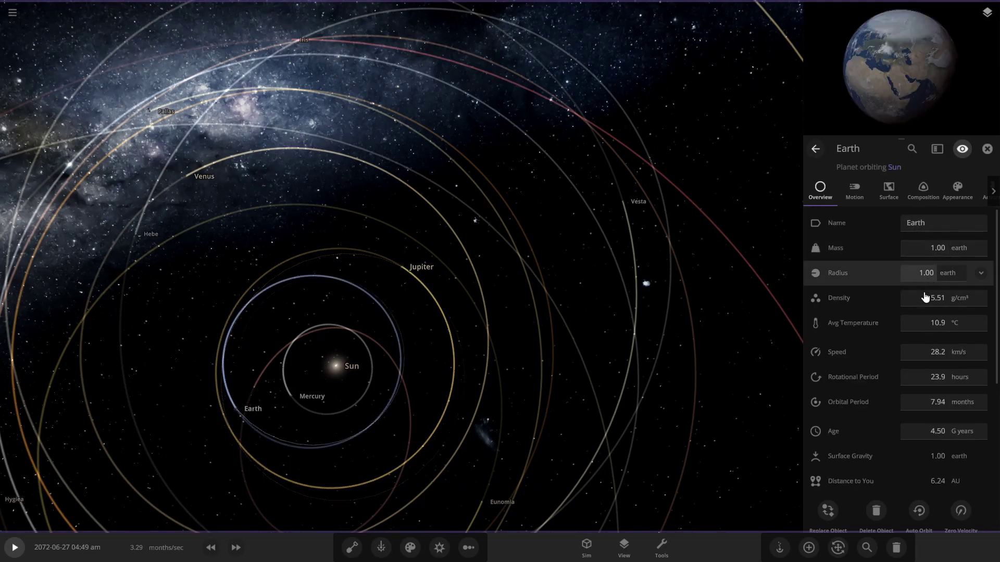
left_click(14, 547)
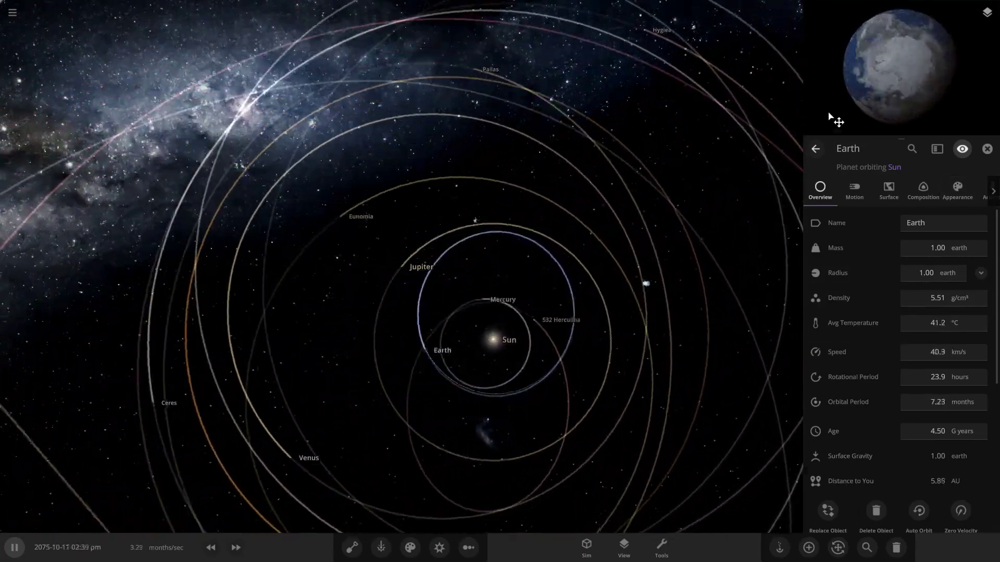
left_click(404, 267)
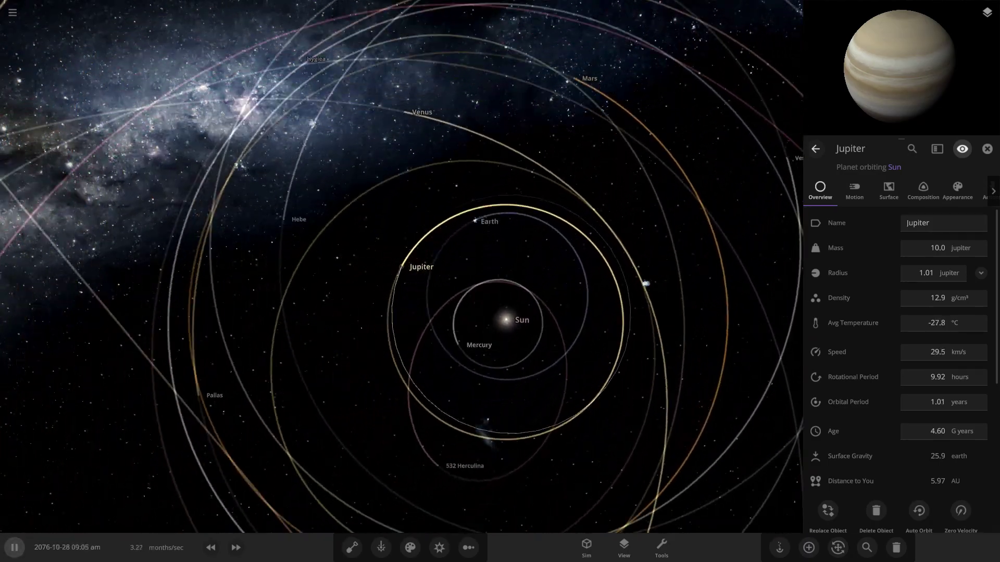
scroll(407, 230, "down", 5)
scroll(408, 238, "down", 3)
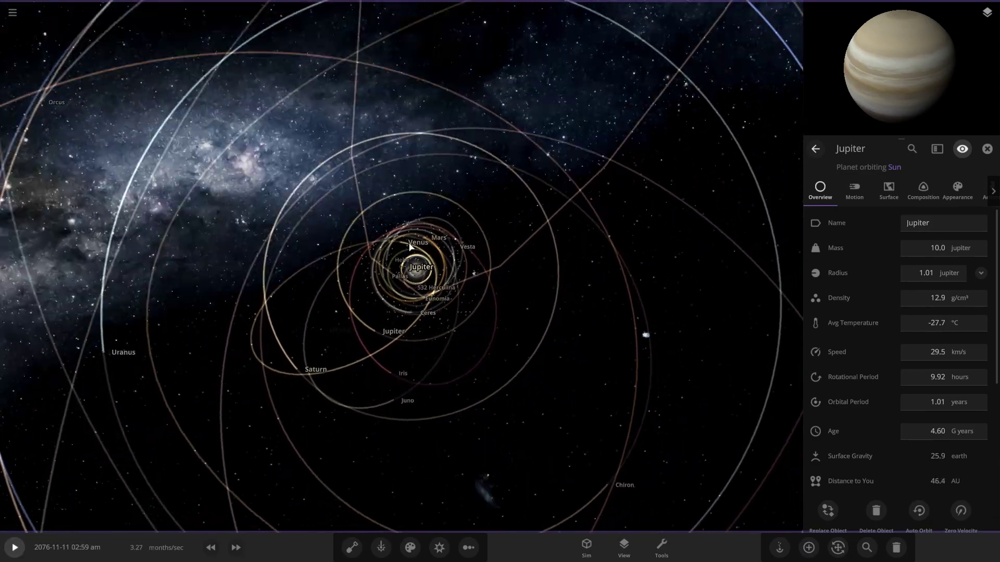
mouse_move(410, 246)
left_mouse_down()
mouse_move(466, 167)
mouse_move(427, 529)
left_mouse_up()
left_click(8, 546)
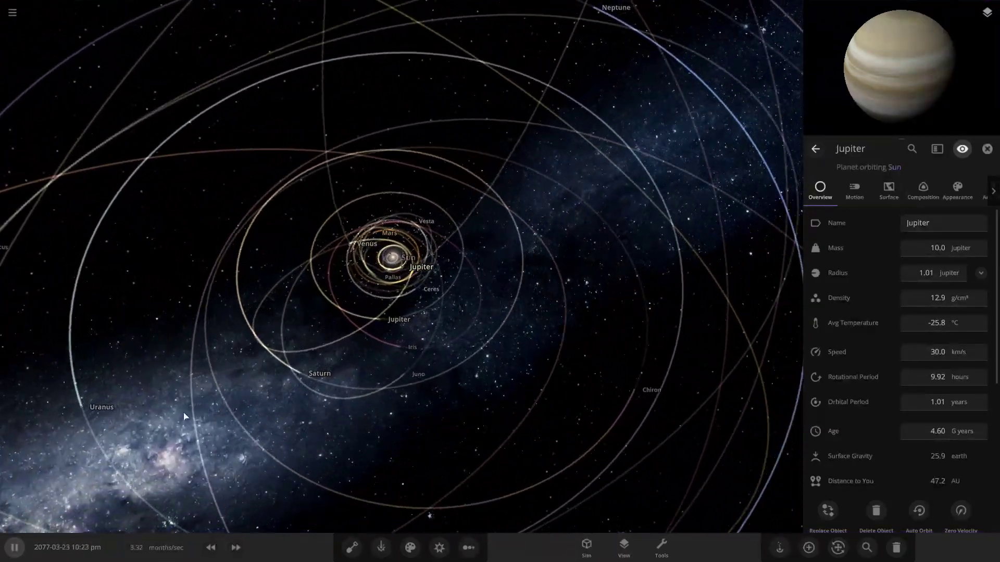
scroll(411, 348, "up", 5)
scroll(413, 349, "up", 4)
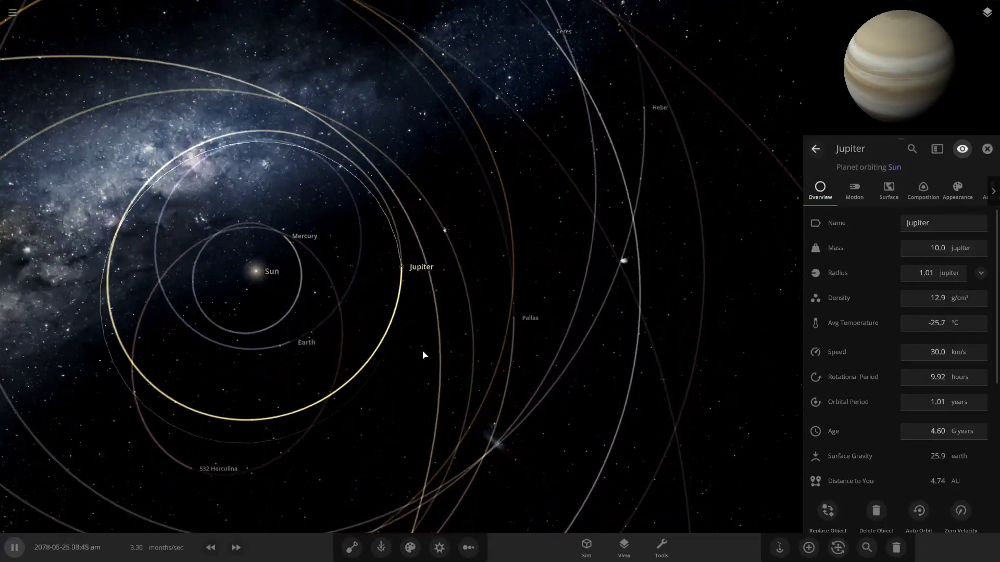
scroll(422, 355, "down", 3)
key("space")
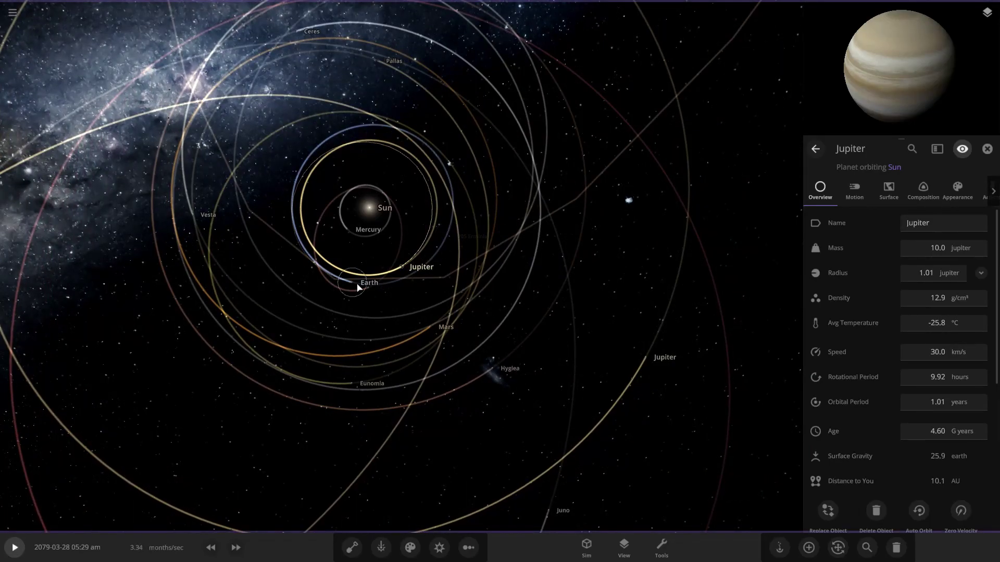
Step: Check Earth's properties and resume the simulation, spin Earth's globe, then reselect Jupiter
left_click(382, 275)
key("space")
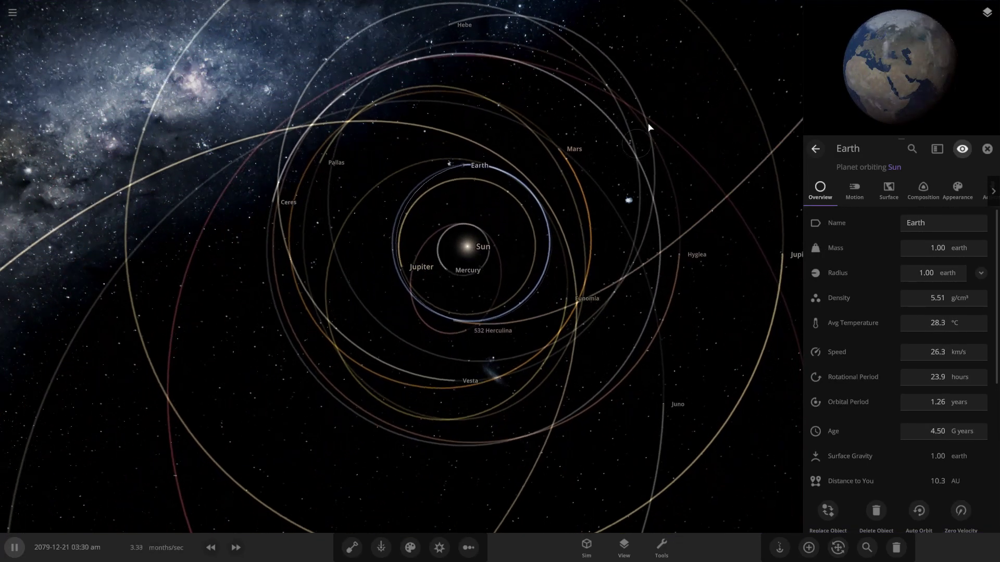
left_click_drag(891, 57, 915, 105)
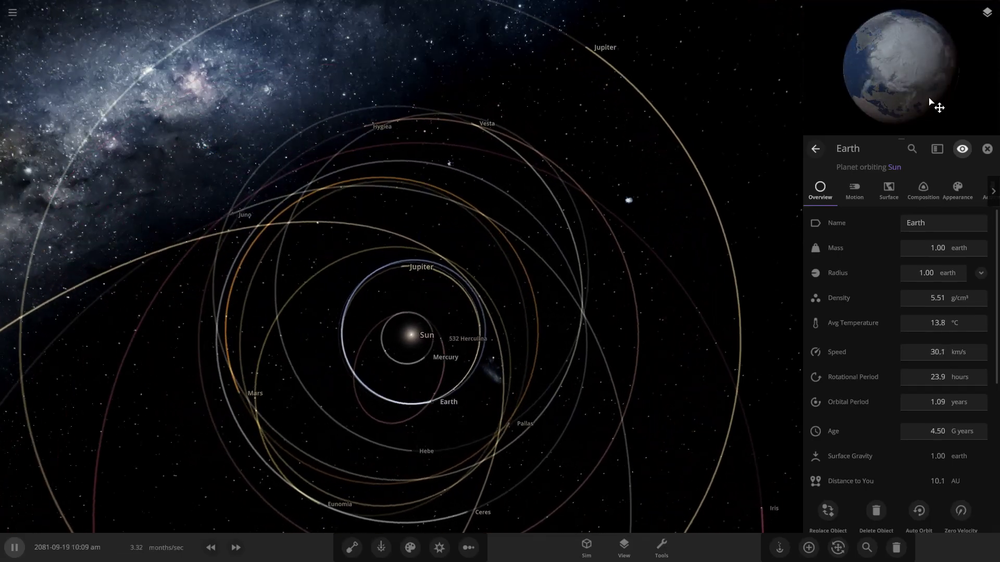
left_click(407, 270)
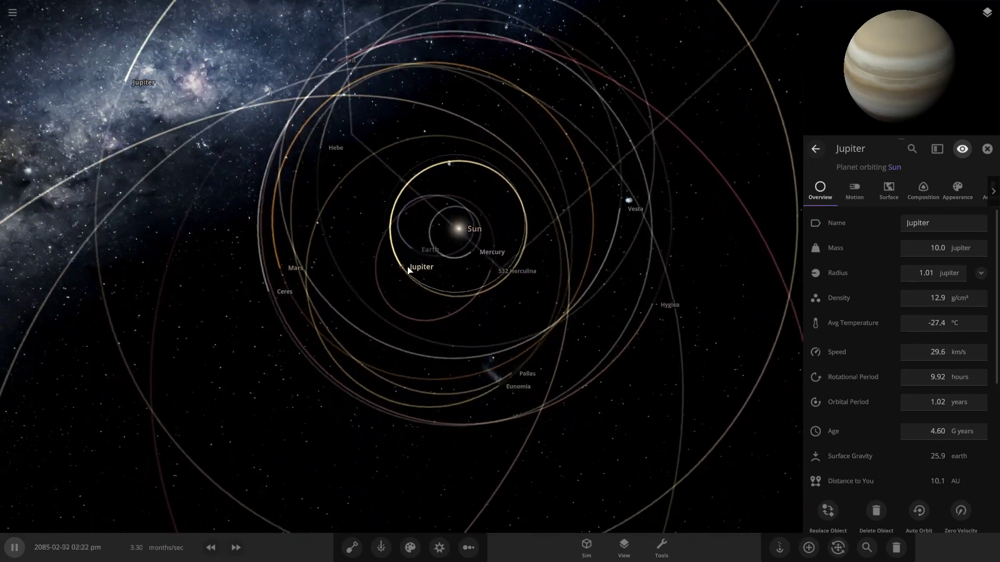
Step: Expand Earth's details into the full property list while toggling the simulation
key("space")
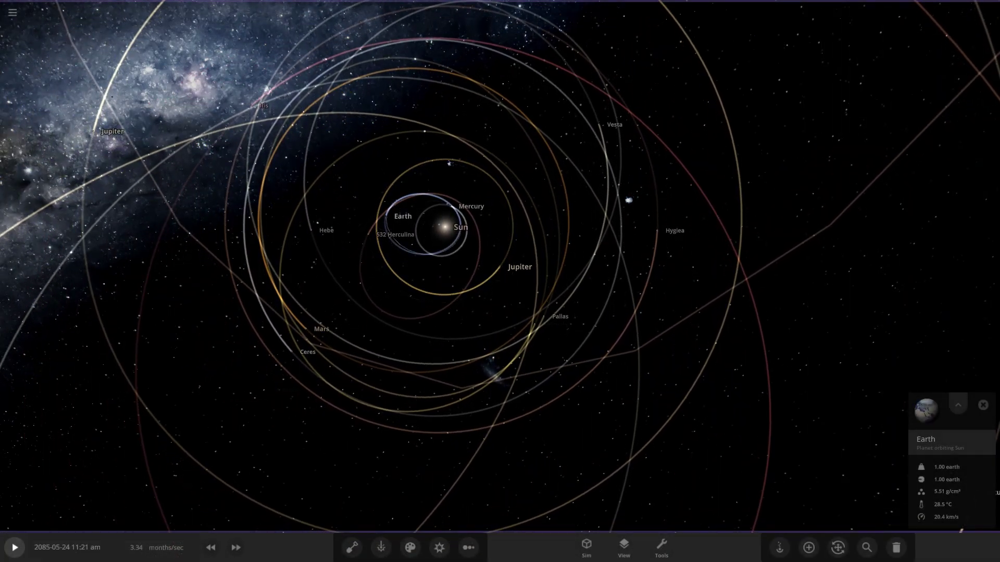
left_click(957, 406)
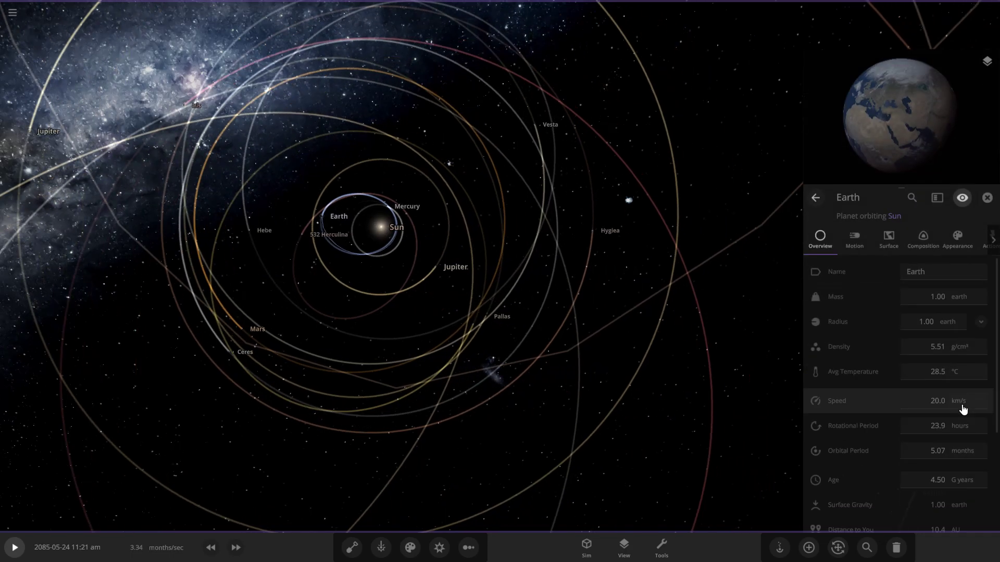
key("space")
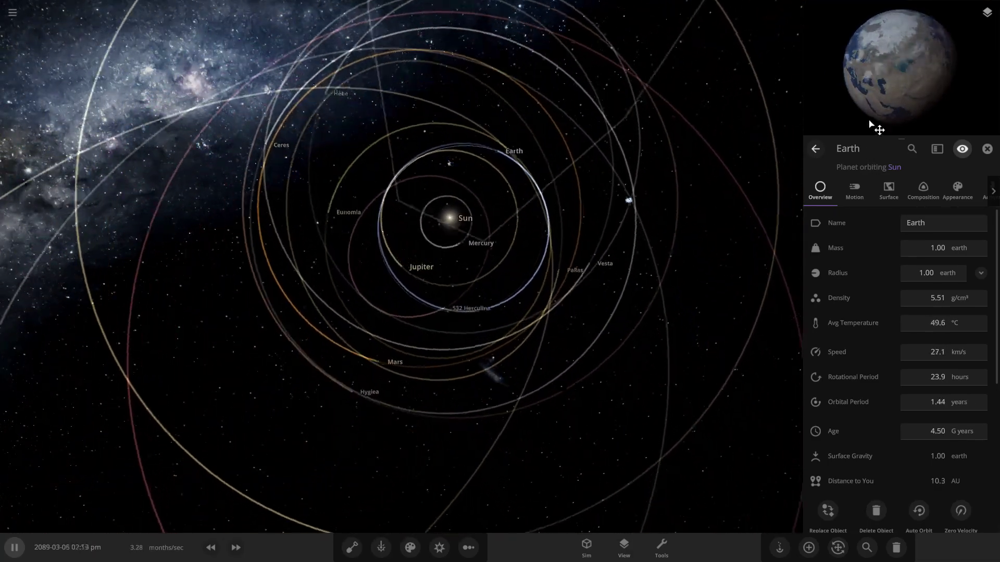
key("space")
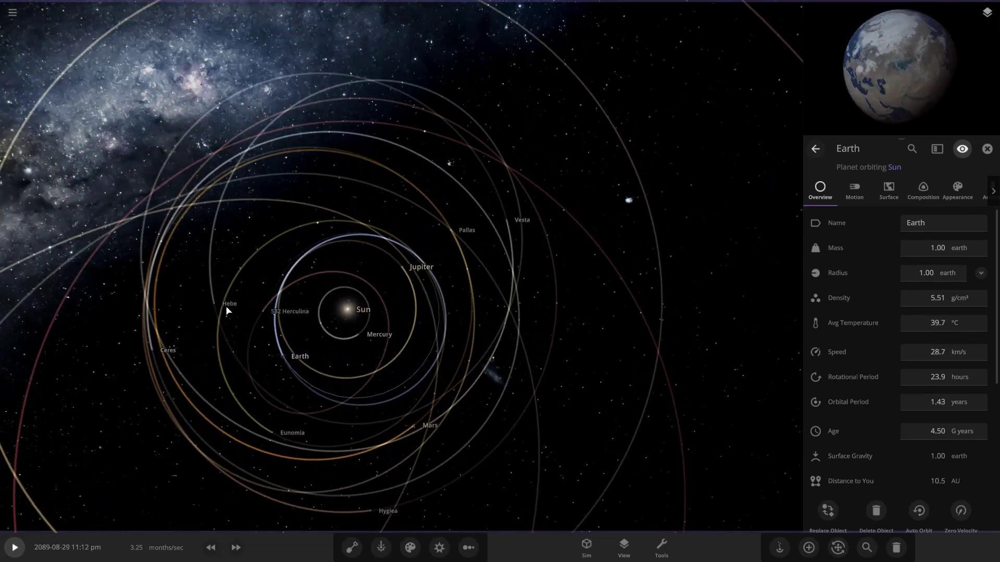
key("space")
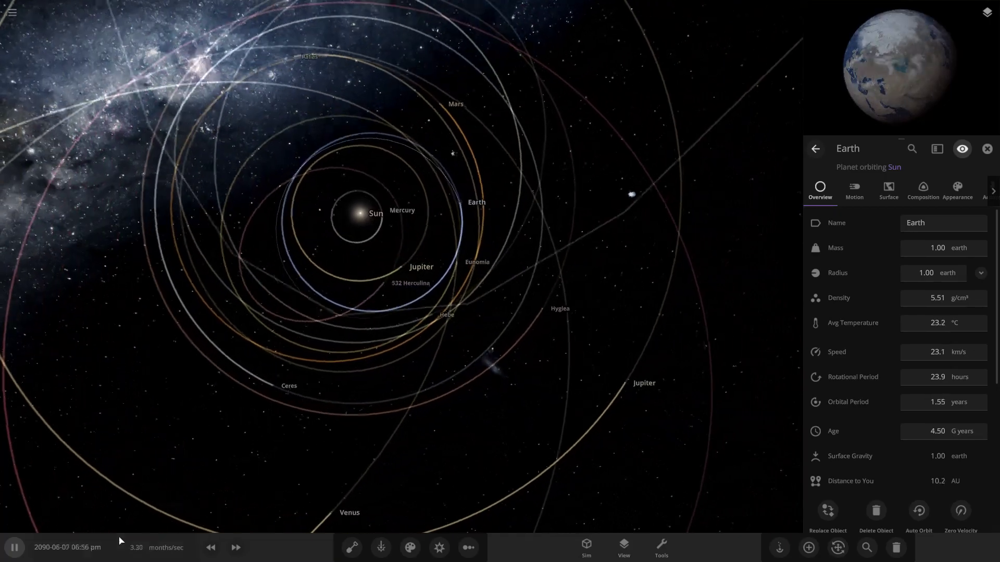
Step: Rotate the view around the Sun and run on until Earth freezes near -21.9 °C
key("space")
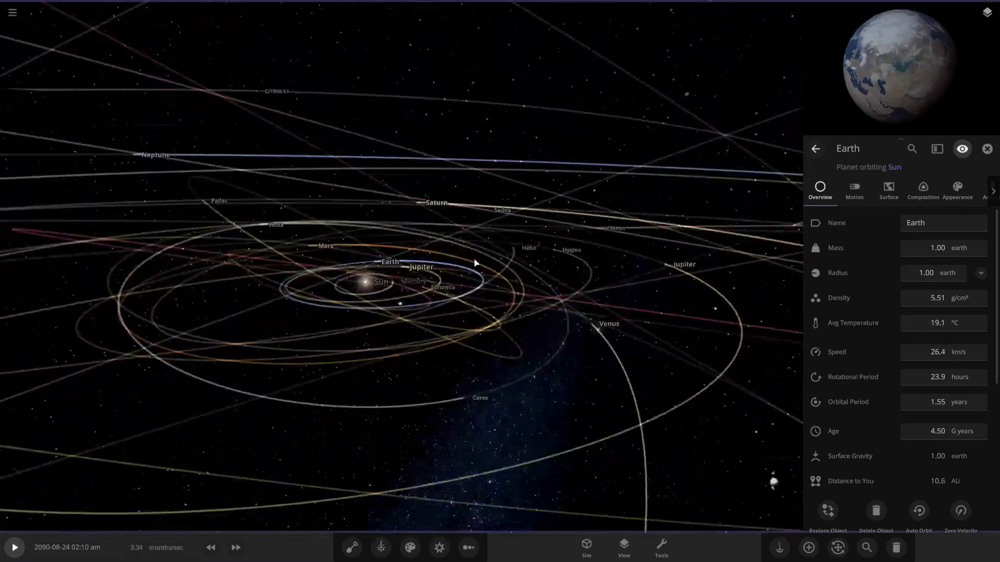
left_click_drag(306, 411, 367, 391)
key("space")
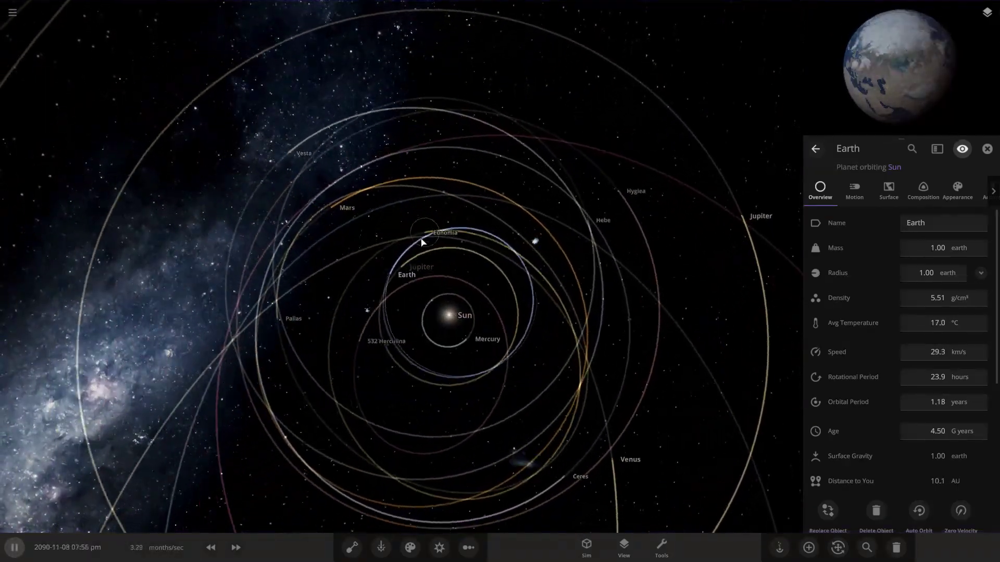
left_click(7, 548)
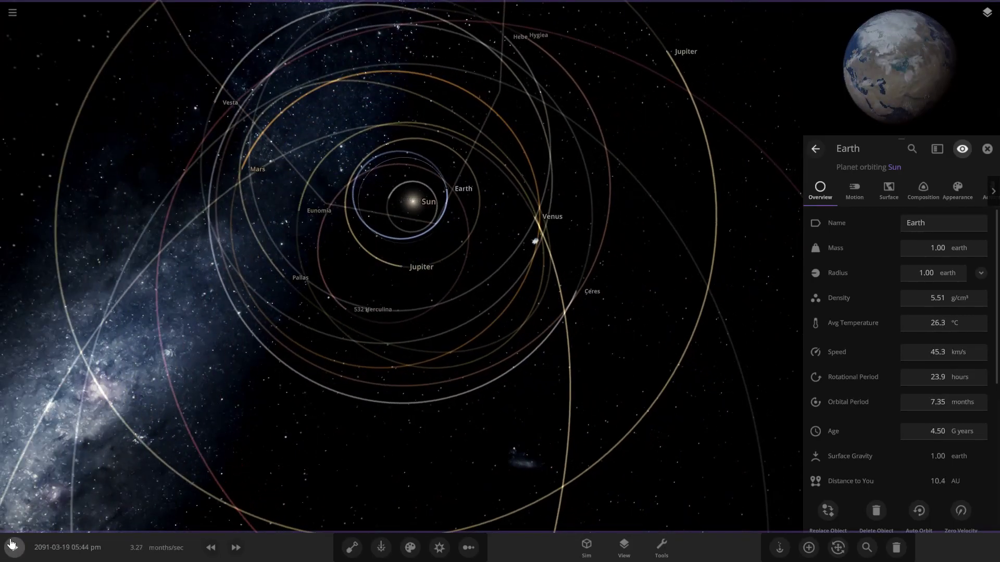
left_click(12, 546)
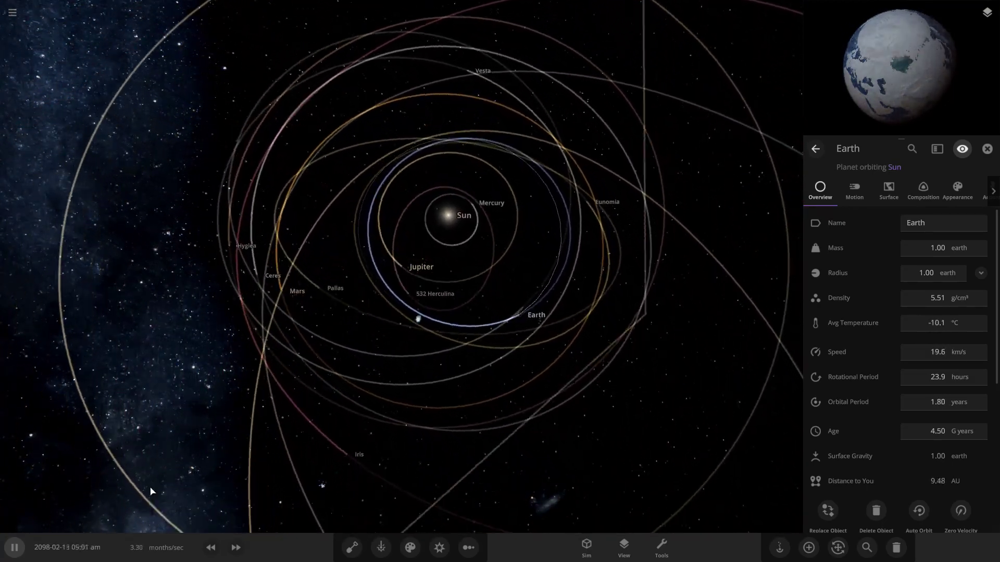
key("space")
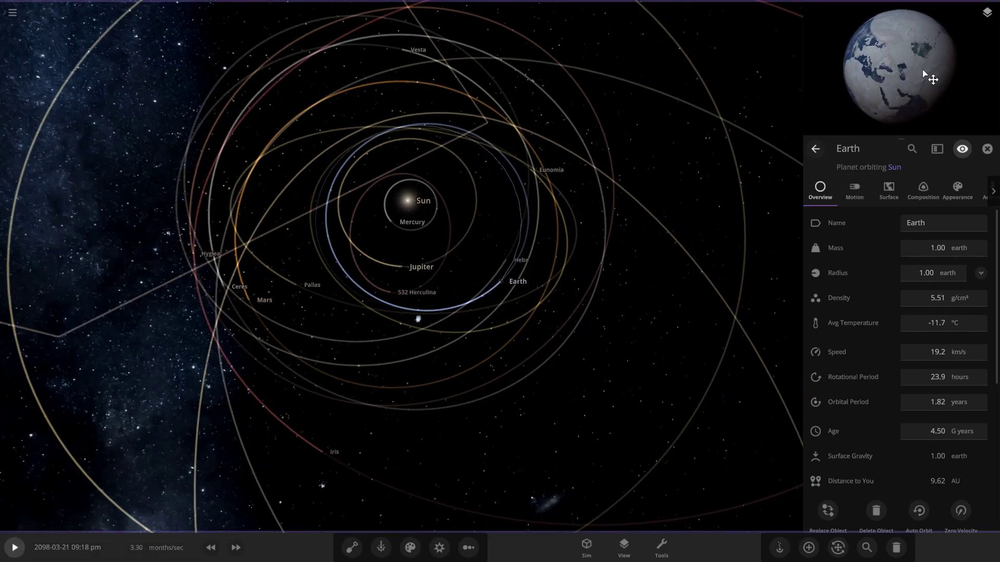
key("space")
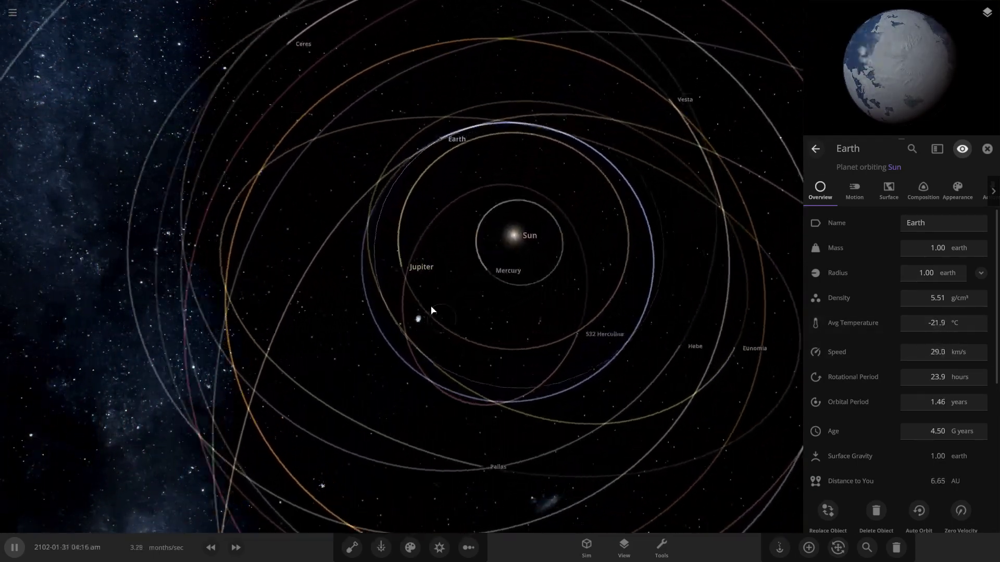
Step: Shorten Jupiter's orbital period to 2.91 months, about 0.39 AU, and resume the simulation
left_click(409, 269)
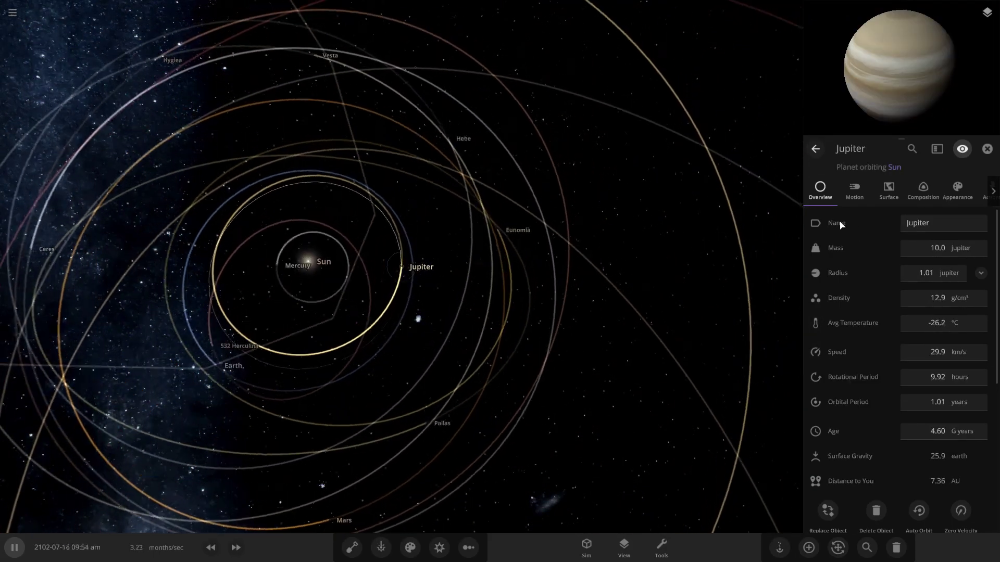
left_click(829, 383)
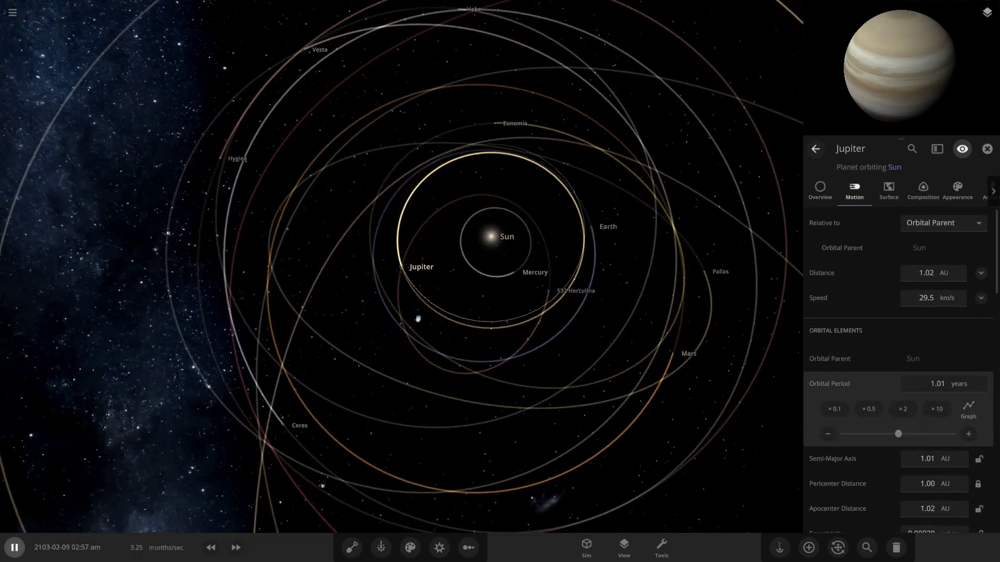
key("space")
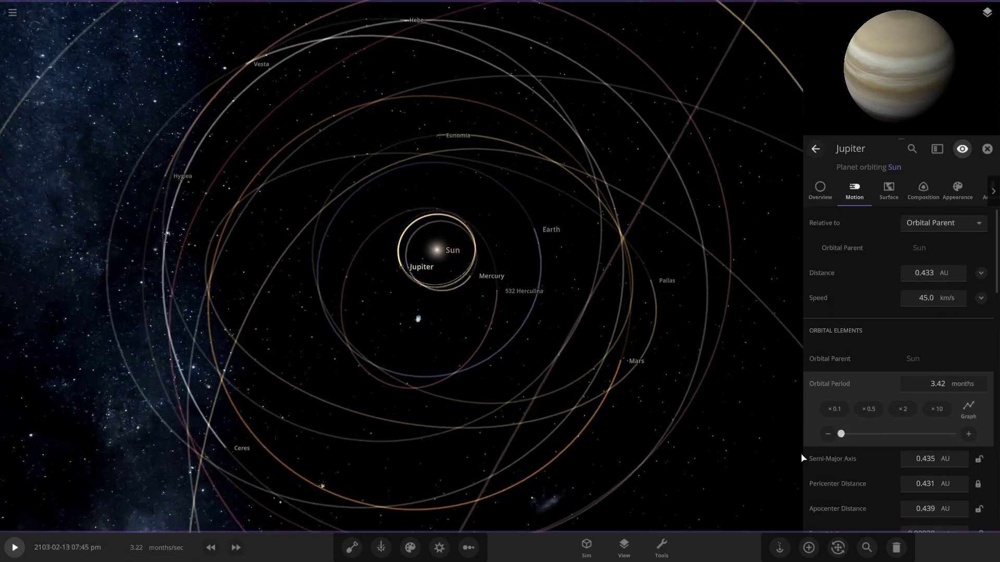
left_click_drag(866, 453, 799, 457)
left_click(6, 551)
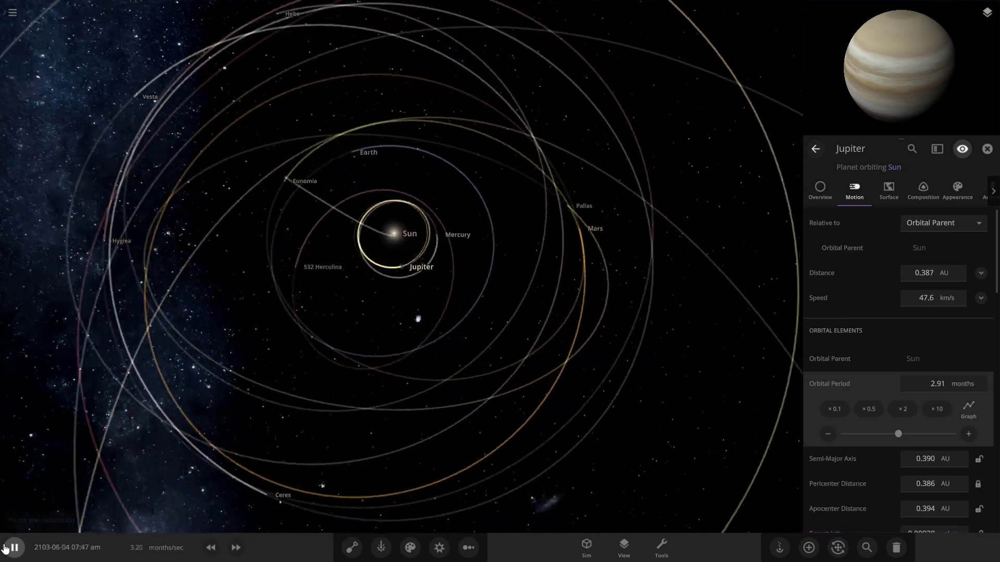
left_click(6, 551)
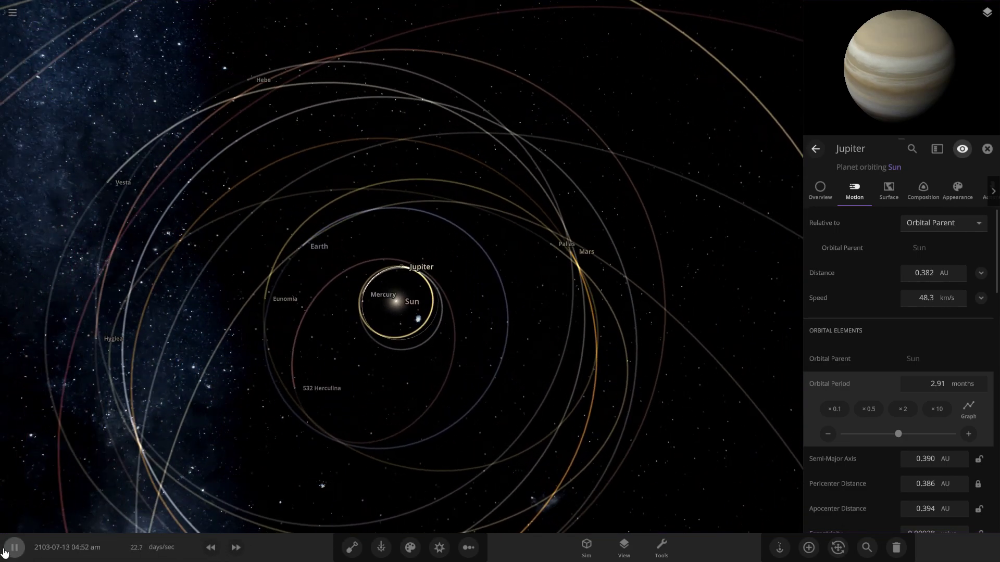
scroll(380, 342, "down", 5)
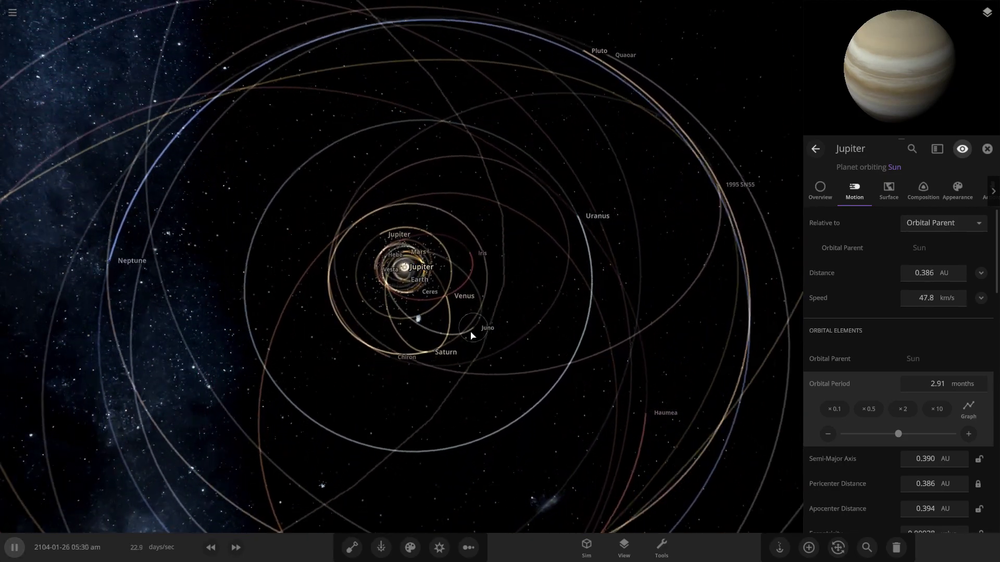
scroll(469, 341, "down", 3)
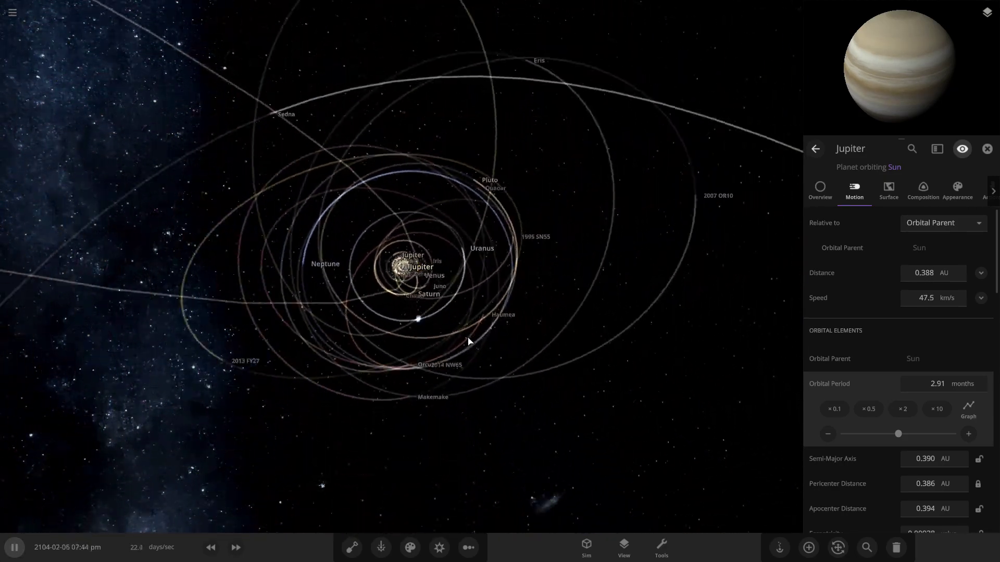
scroll(469, 341, "up", 5)
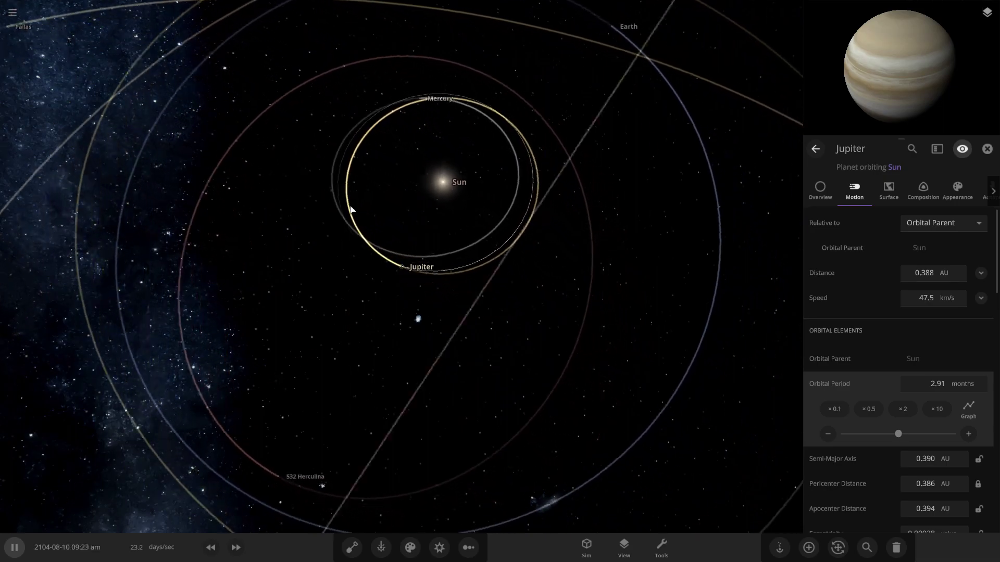
scroll(354, 207, "down", 5)
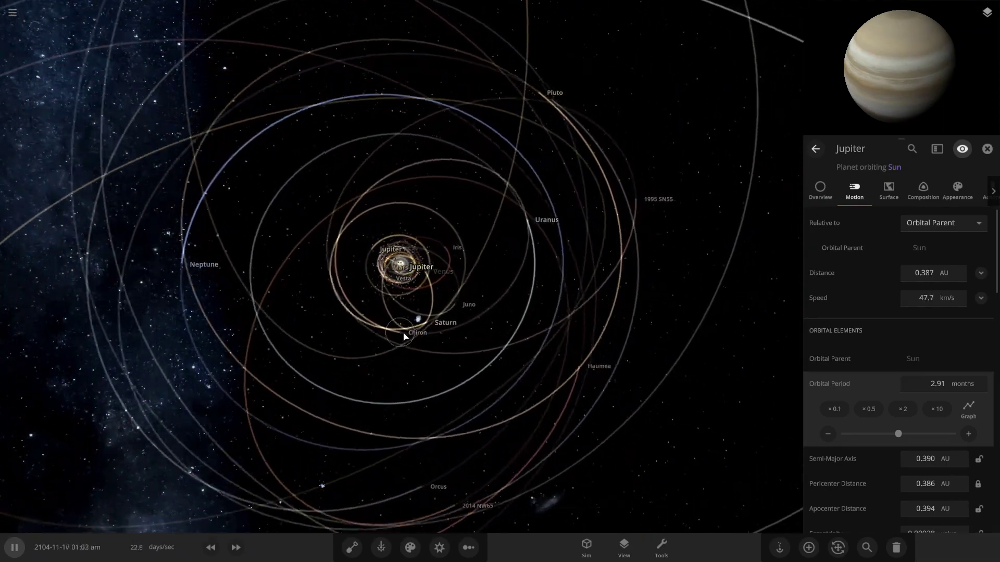
scroll(403, 339, "up", 2)
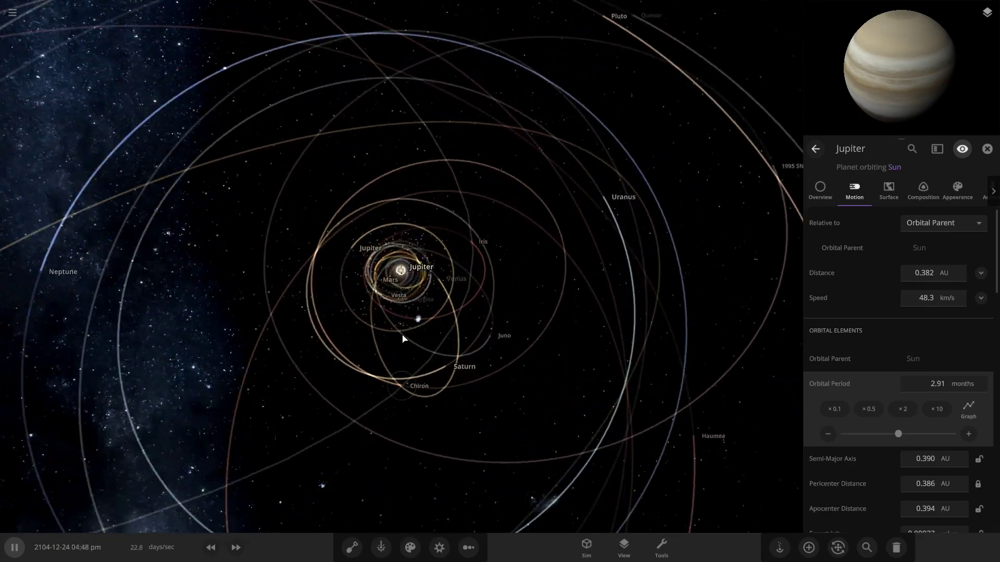
scroll(402, 338, "up", 2)
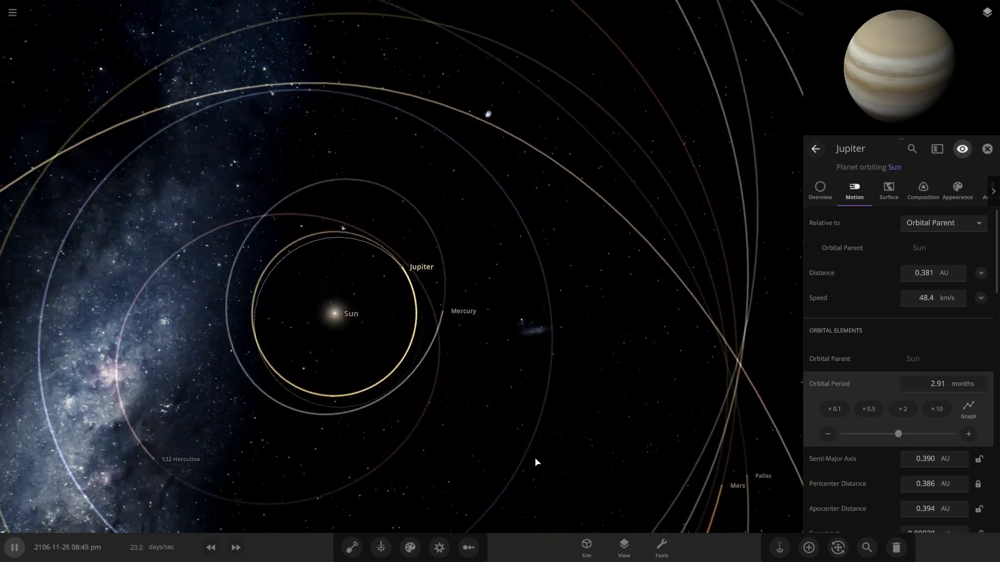
Step: Rotate the solar system view and speed the simulation to about 1.2 months per second
mouse_move(563, 431)
left_mouse_down()
mouse_move(562, 373)
mouse_move(448, 393)
mouse_move(428, 387)
mouse_move(405, 436)
left_mouse_up()
scroll(404, 436, "up", 3)
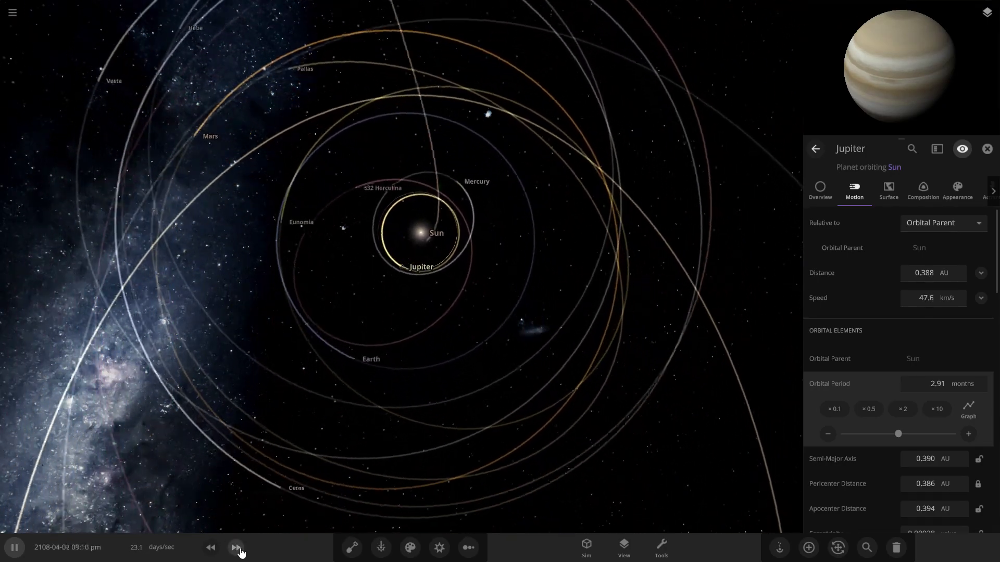
left_click(236, 548)
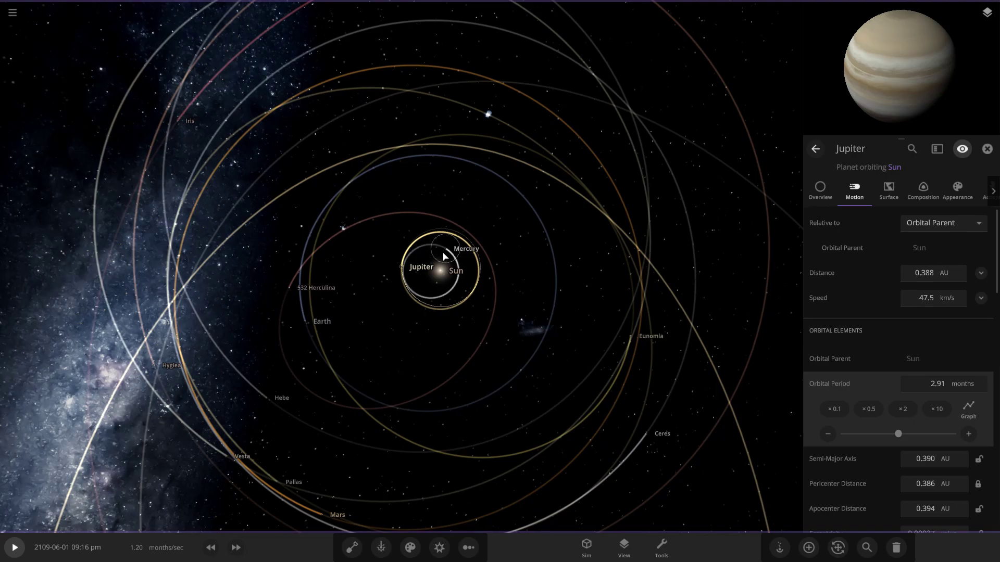
Step: Check Mercury's overview, resume the simulation, then reselect Jupiter (10.0 Jupiter masses, 126 °C)
left_click(444, 256)
left_click(820, 191)
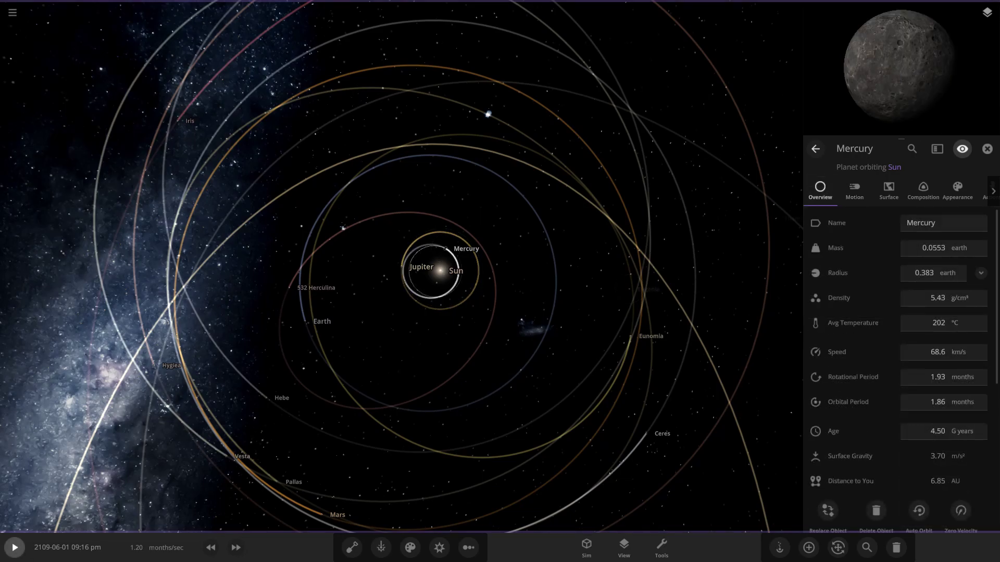
left_click(8, 551)
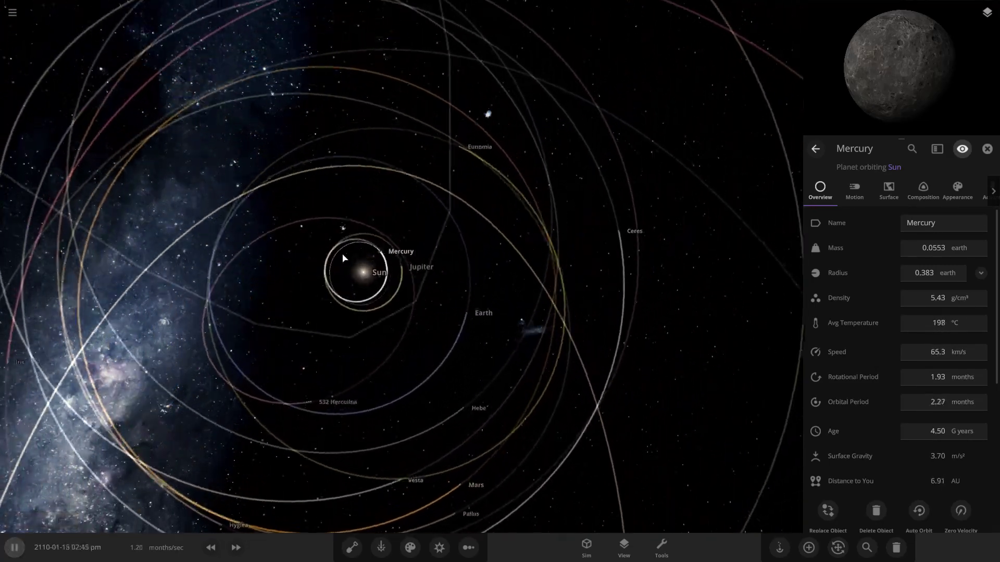
left_click(396, 266)
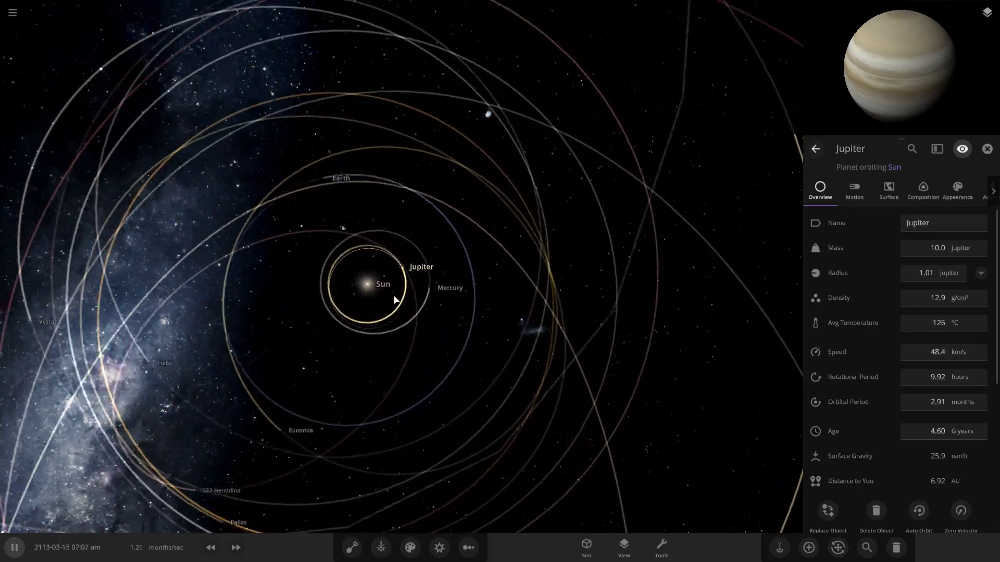
scroll(366, 292, "down", 5)
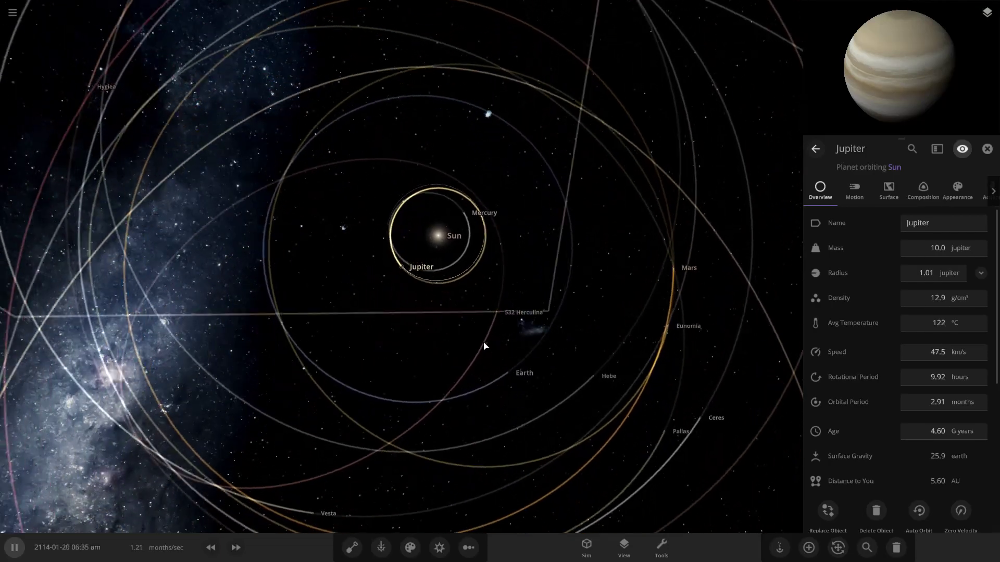
Step: Check Earth and Jupiter, tilt the view obliquely, then pause on Mercury's details
key("space")
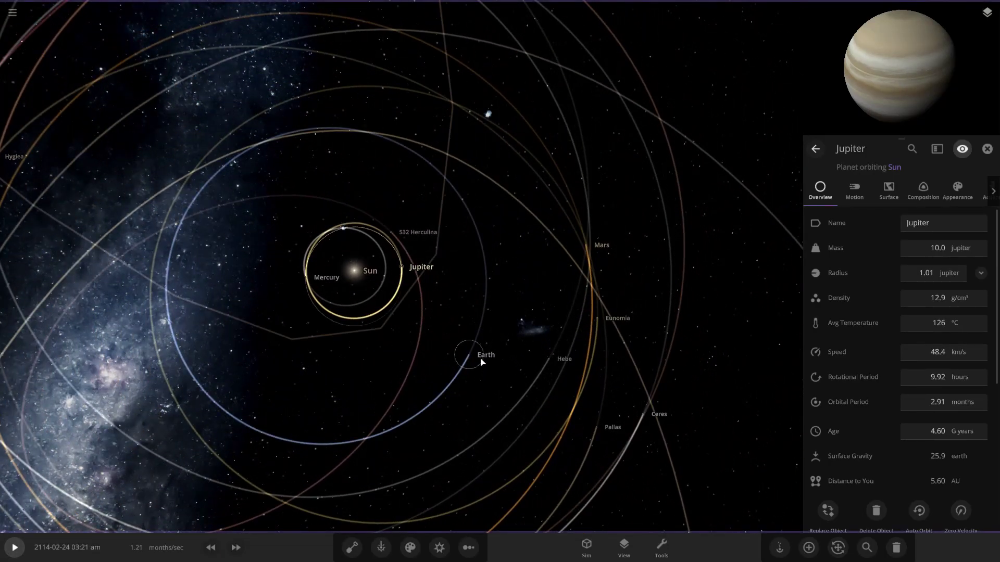
left_click(487, 360)
key("space")
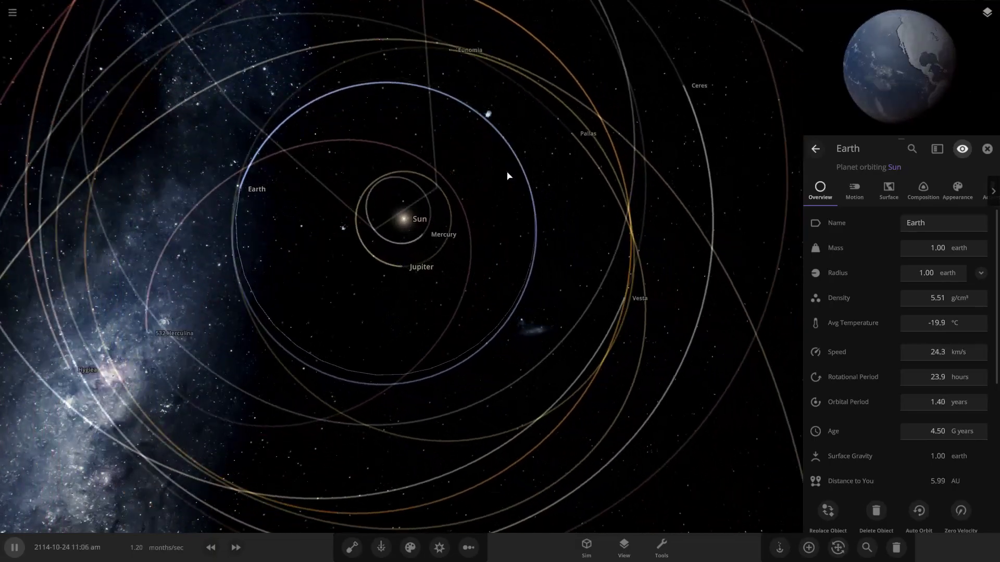
left_click(401, 266)
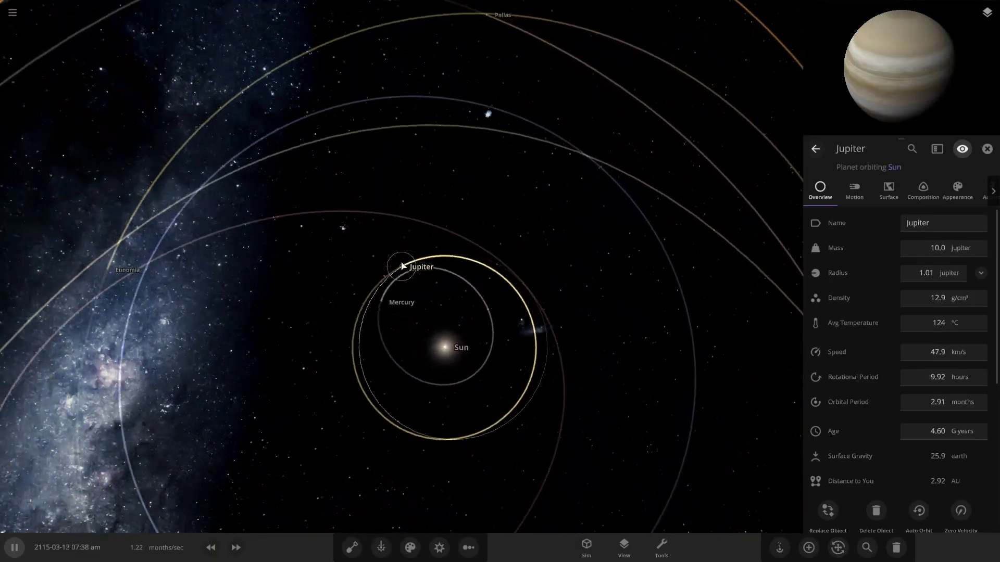
scroll(451, 201, "down", 5)
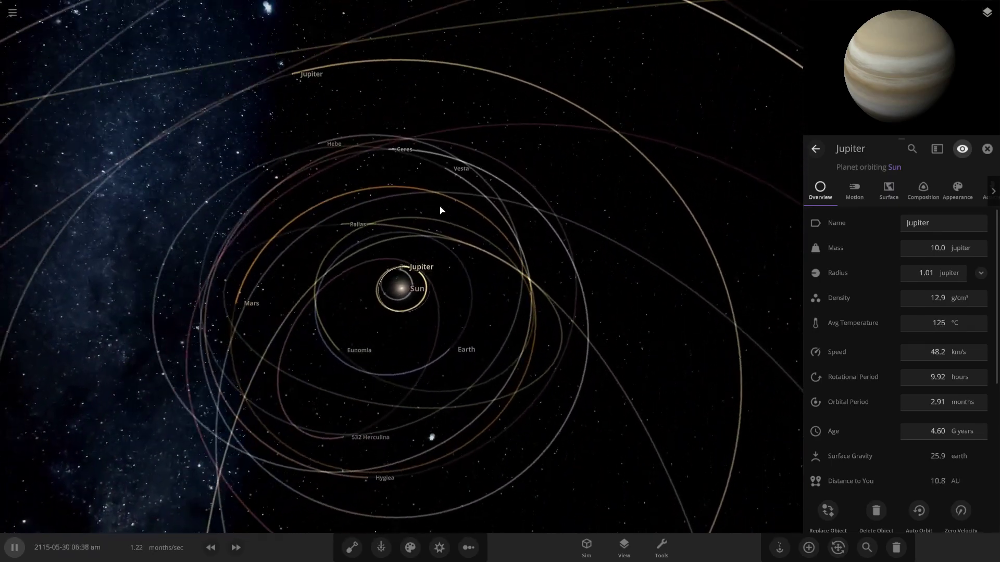
mouse_move(451, 201)
left_mouse_down()
mouse_move(221, 463)
mouse_move(465, 456)
mouse_move(464, 319)
left_mouse_up()
scroll(378, 258, "up", 3)
key("space")
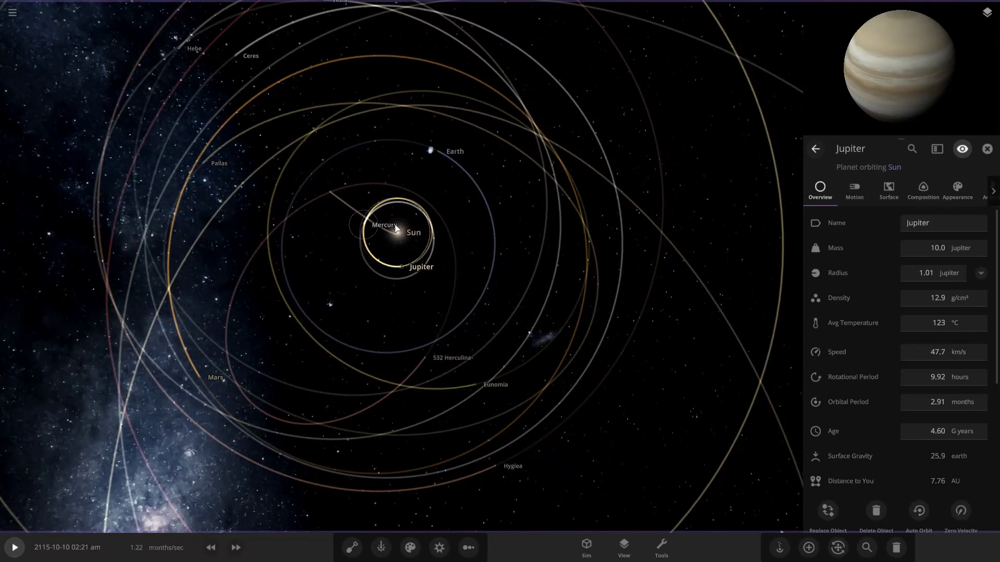
left_click(404, 241)
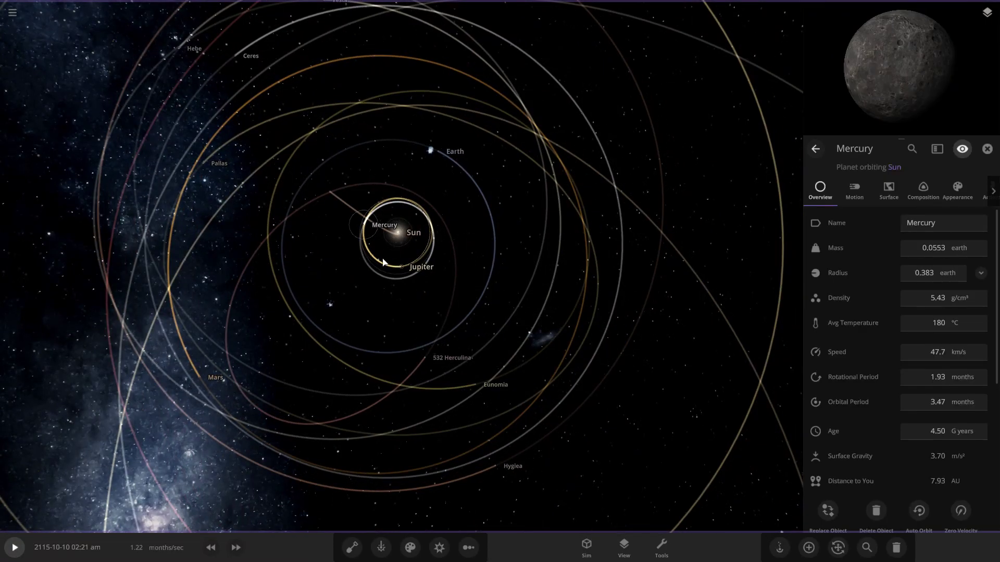
Step: Multiply the Sun's surface temperature tenfold to 5,752,380 K, turning it blue
left_click(399, 233)
scroll(394, 352, "down", 3)
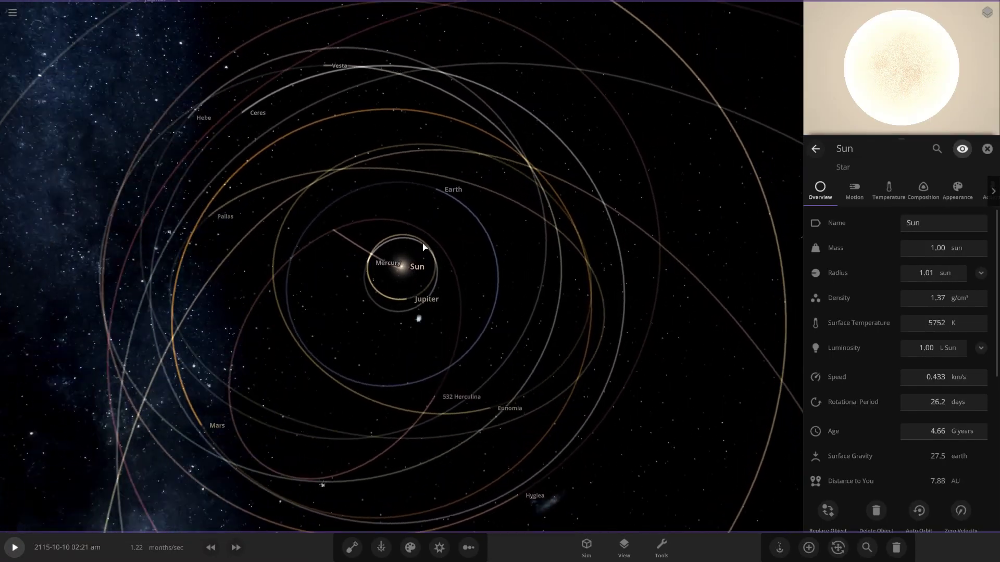
left_click_drag(394, 352, 419, 192)
left_click_drag(440, 102, 350, 330)
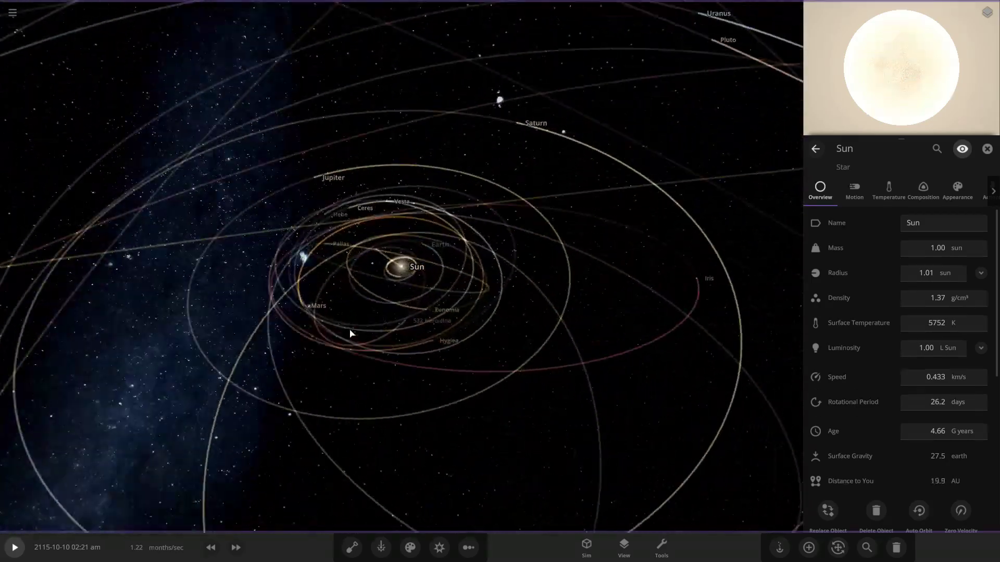
scroll(469, 336, "up", 5)
left_click(900, 322)
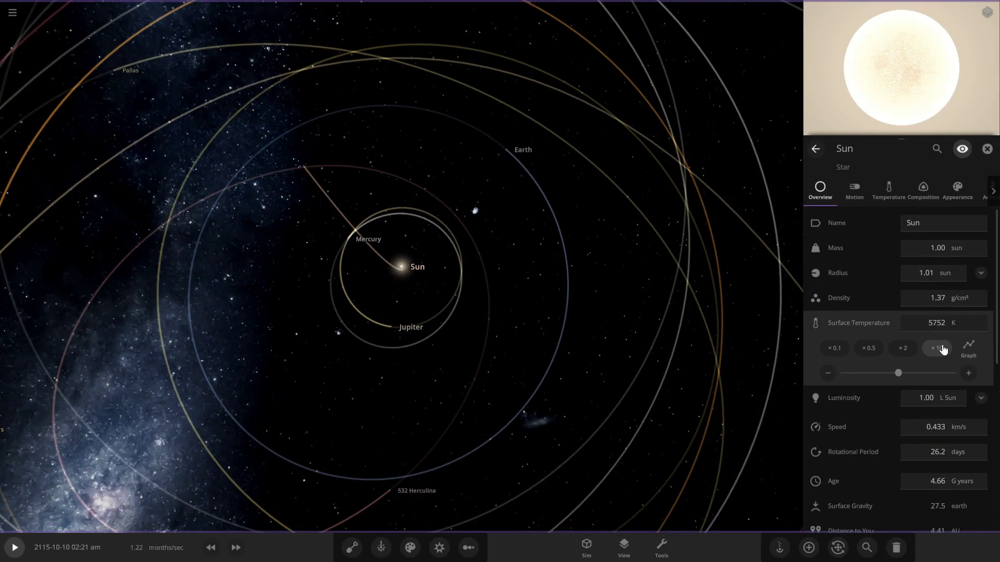
left_click(940, 349)
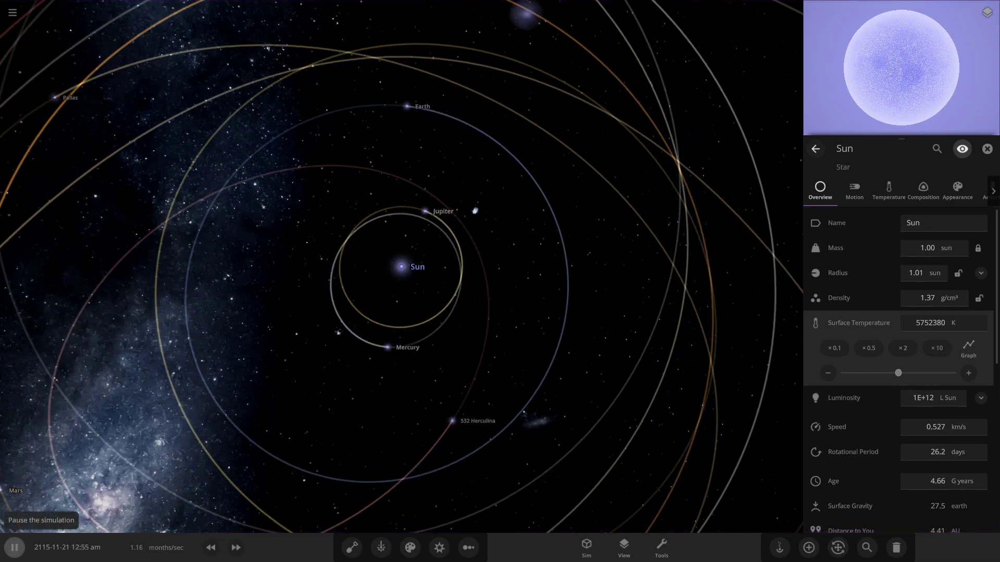
scroll(396, 374, "down", 4)
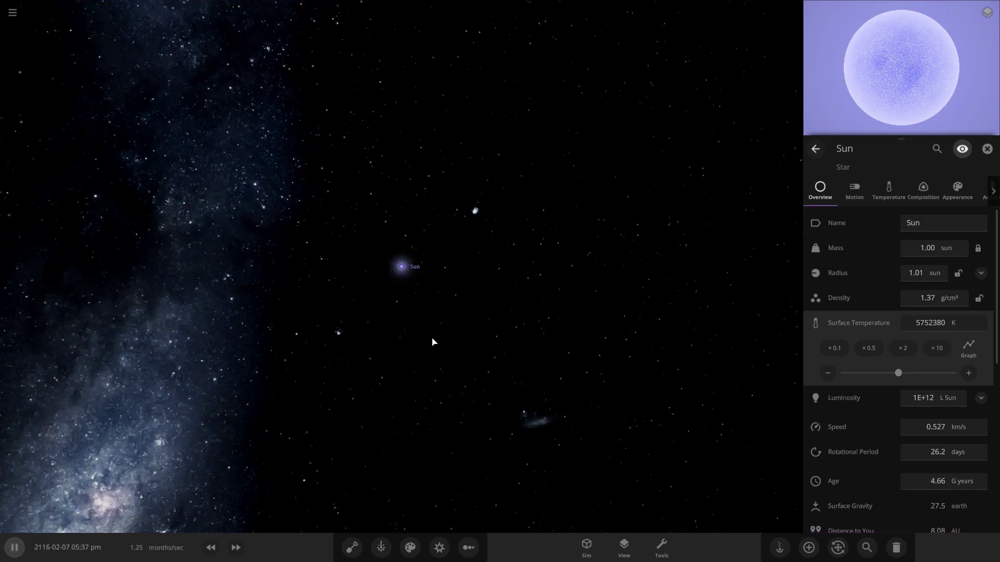
scroll(410, 304, "up", 5)
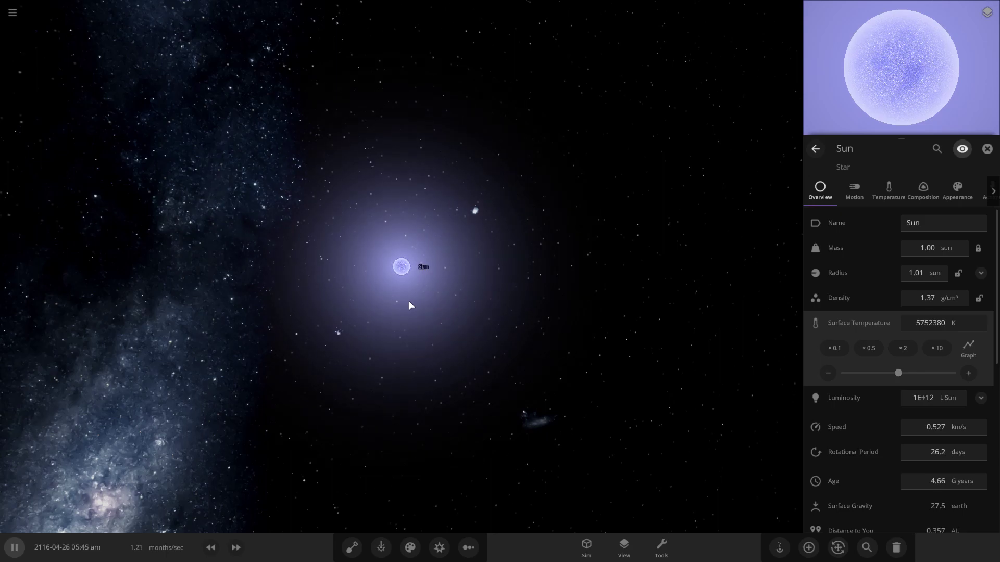